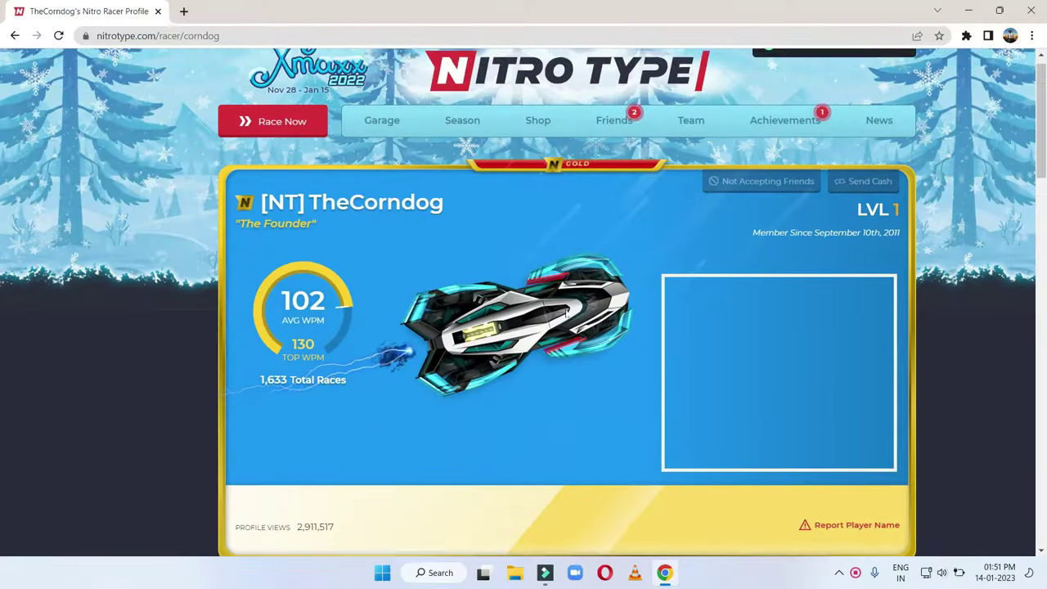
Step: Scroll the race page and type 'angel hair pasta might' into the Nitro Type race
scroll(565, 313, "down", 1)
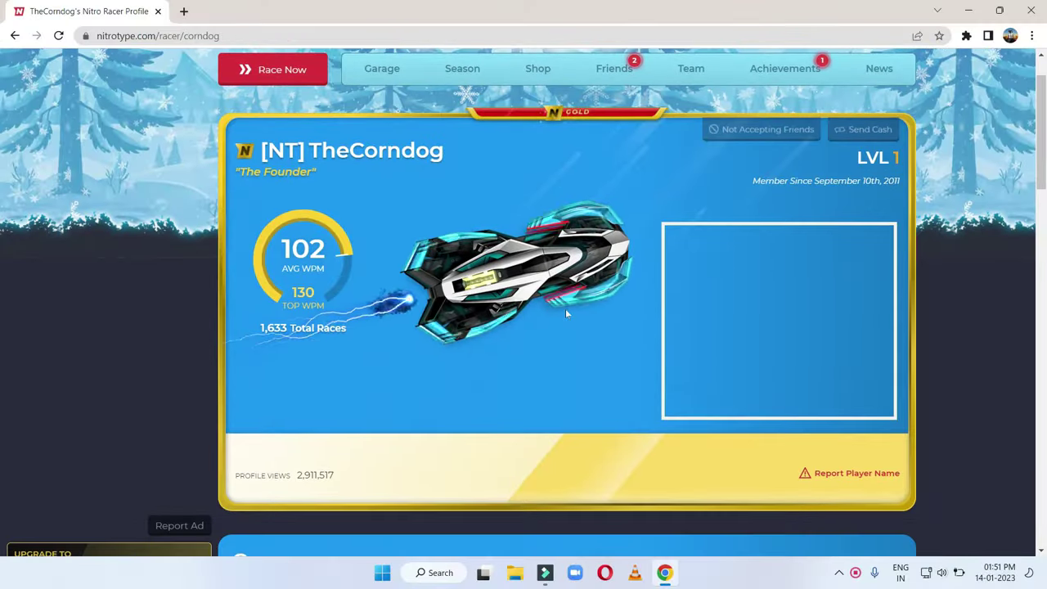
scroll(565, 308, "down", 5)
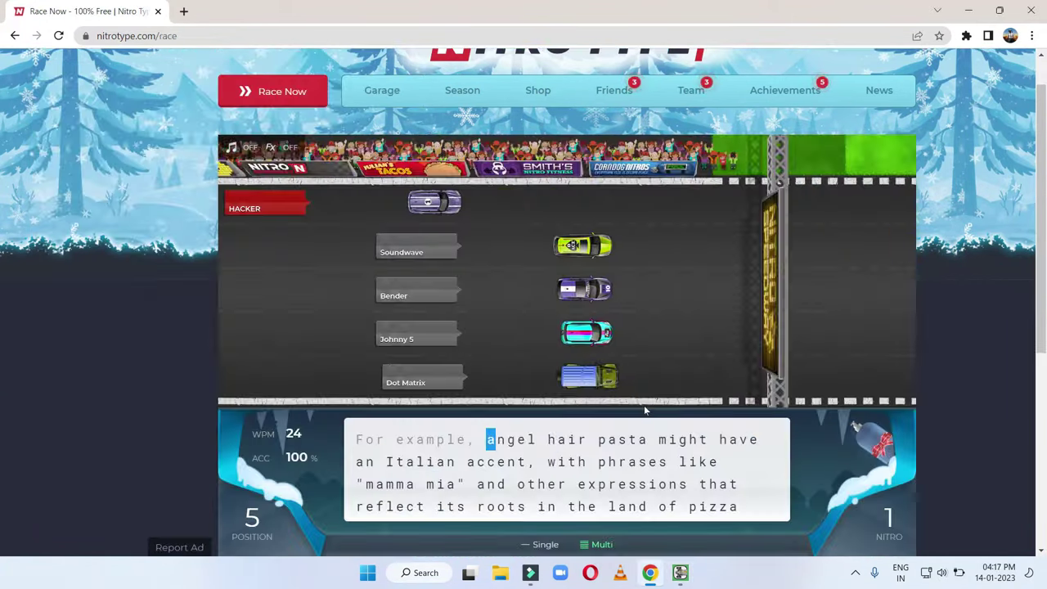
type("angel hair pasta might")
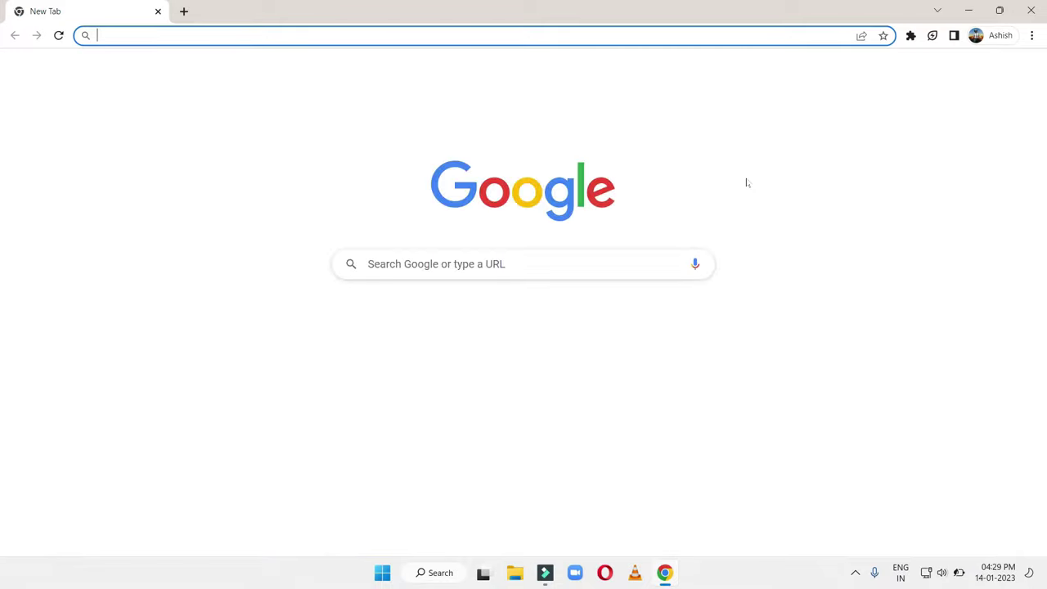
Step: Search Google for 'theprabhakar' and open Madcap Hacker's 'Nitro Type Auto Typer for 2022' post
type("thepr")
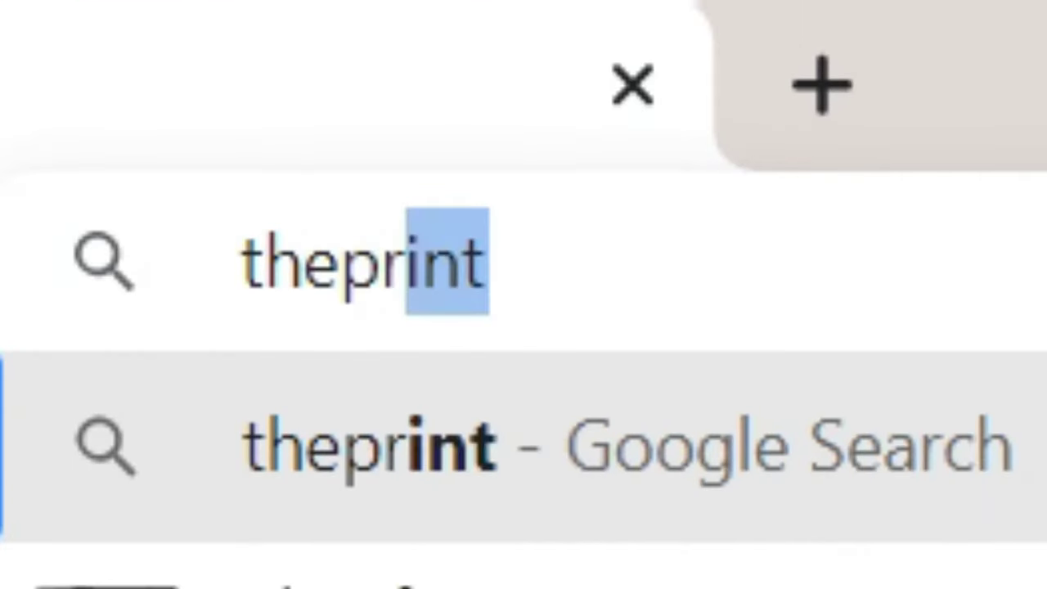
type("abhakar")
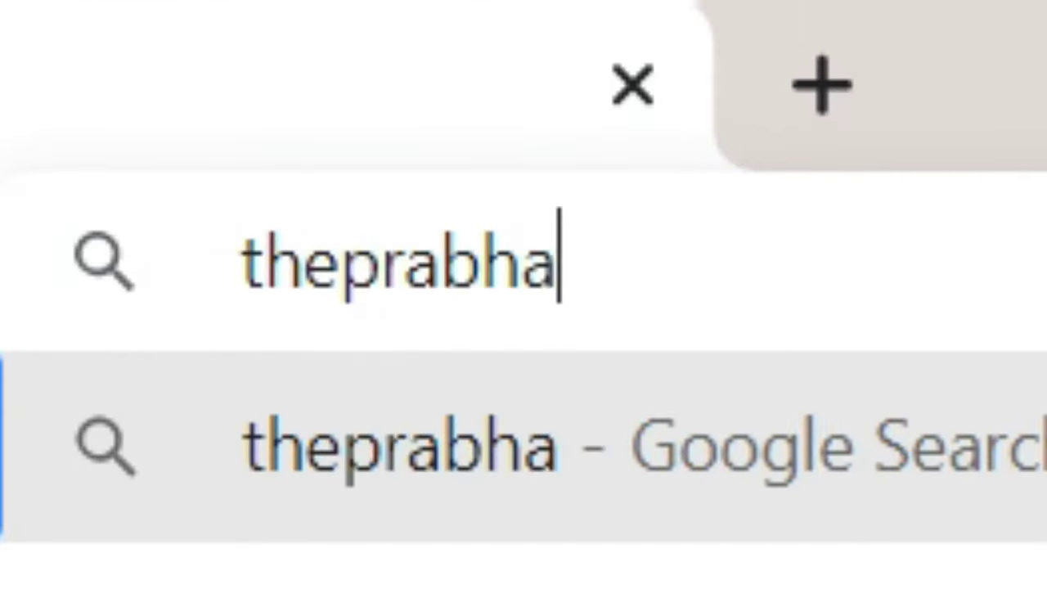
key("Return")
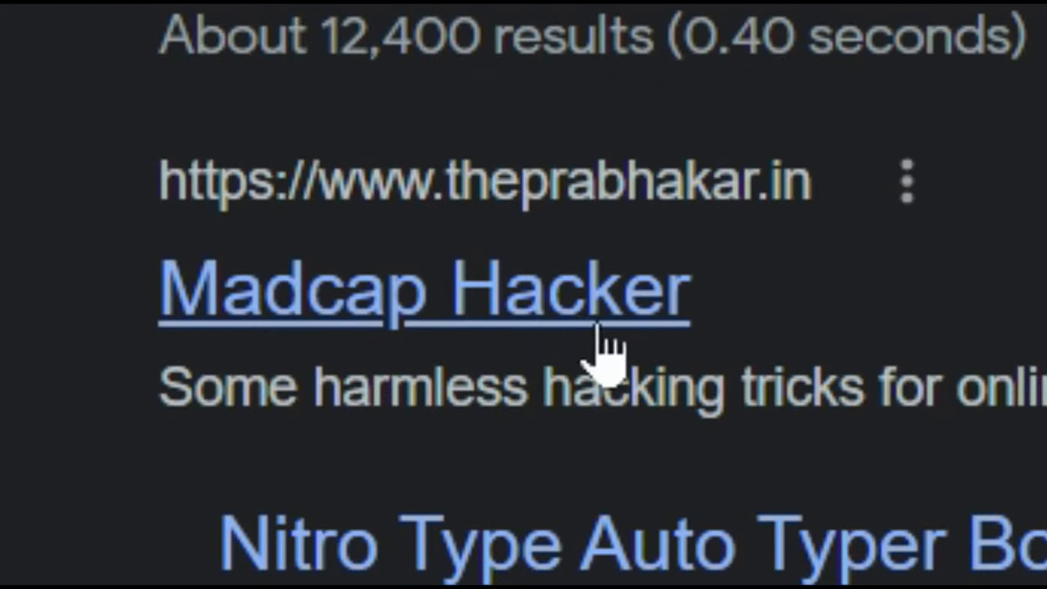
left_click(455, 272)
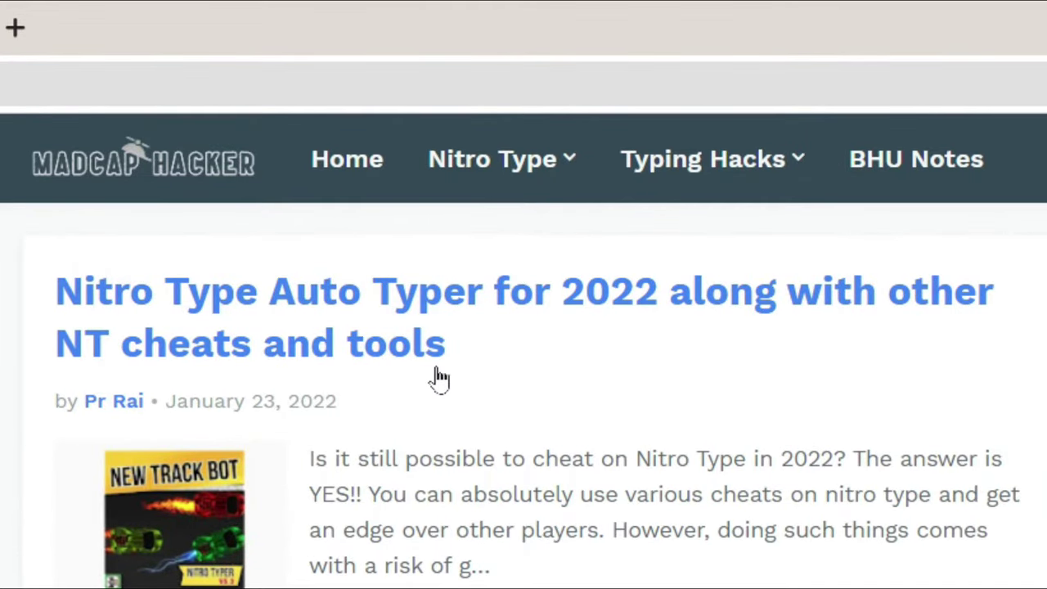
left_click(306, 315)
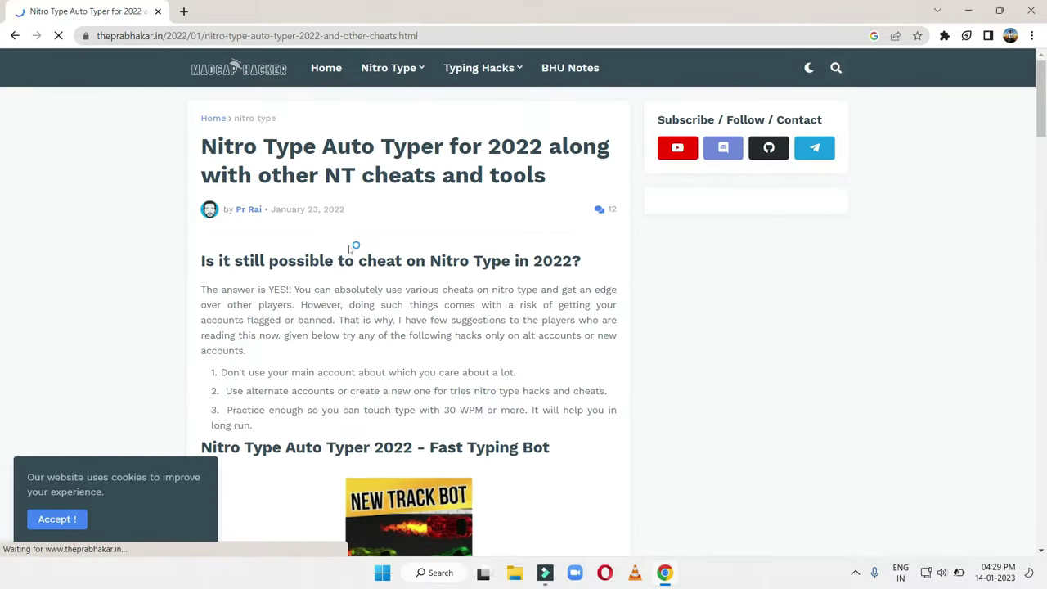
Step: Open the Nitro Type Auto Typer bot guide from the post and scroll to its Extension section
scroll(423, 291, "down", 5)
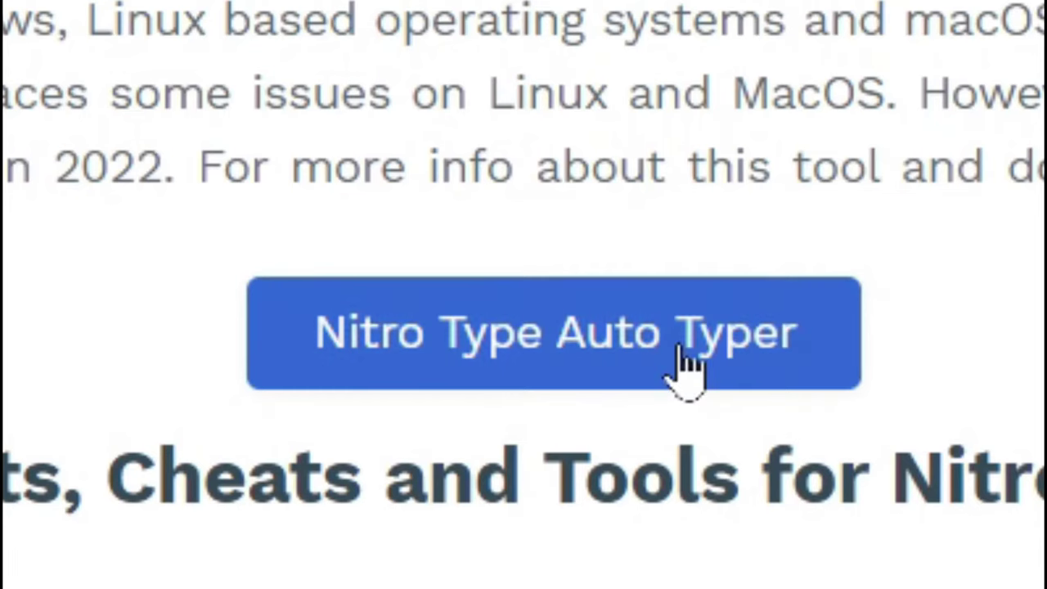
left_click(683, 360)
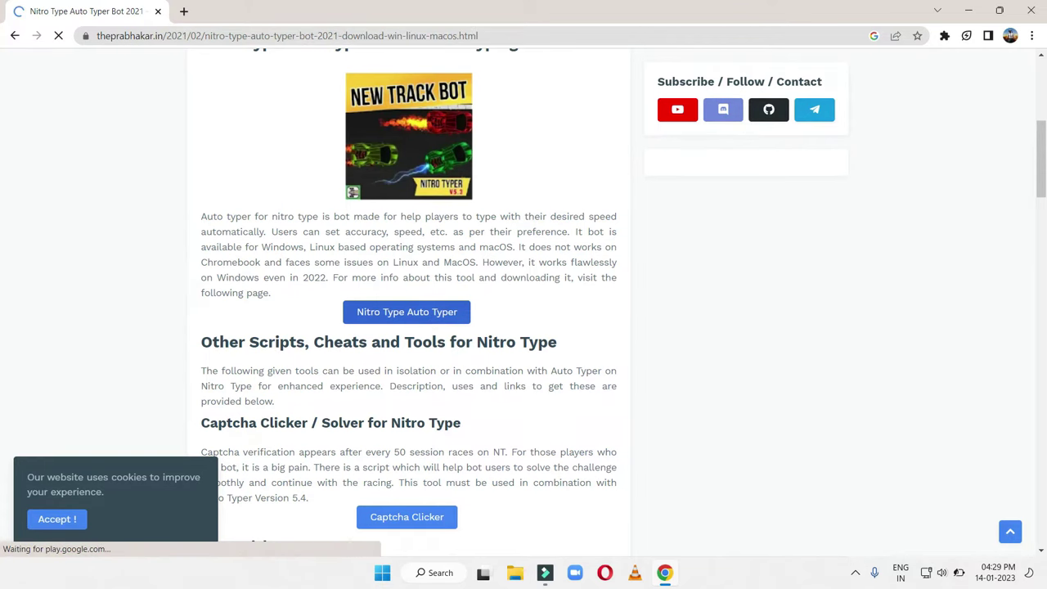
scroll(433, 319, "down", 20)
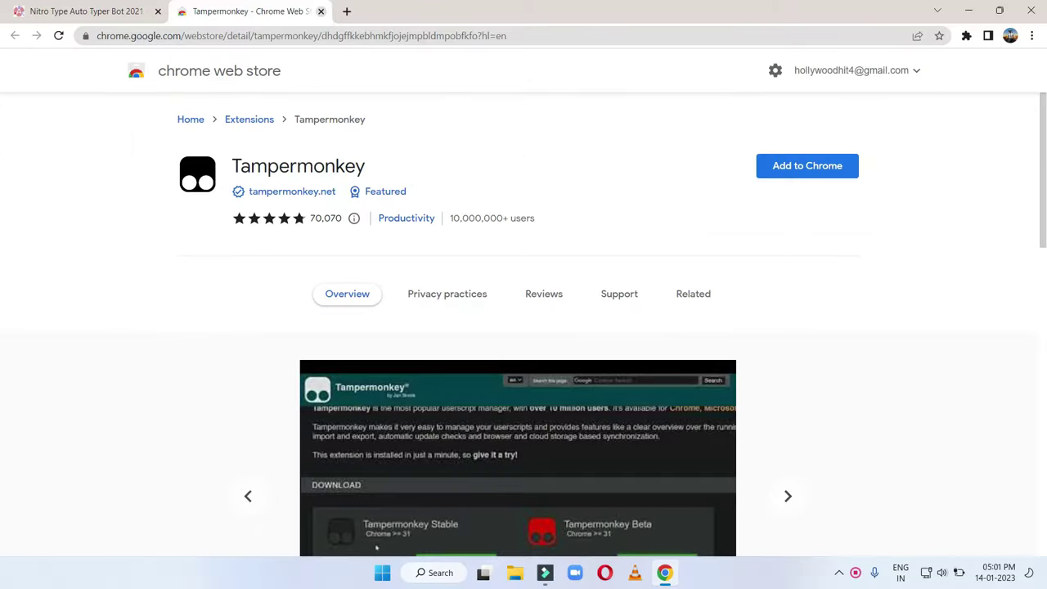
key("ctrl+w")
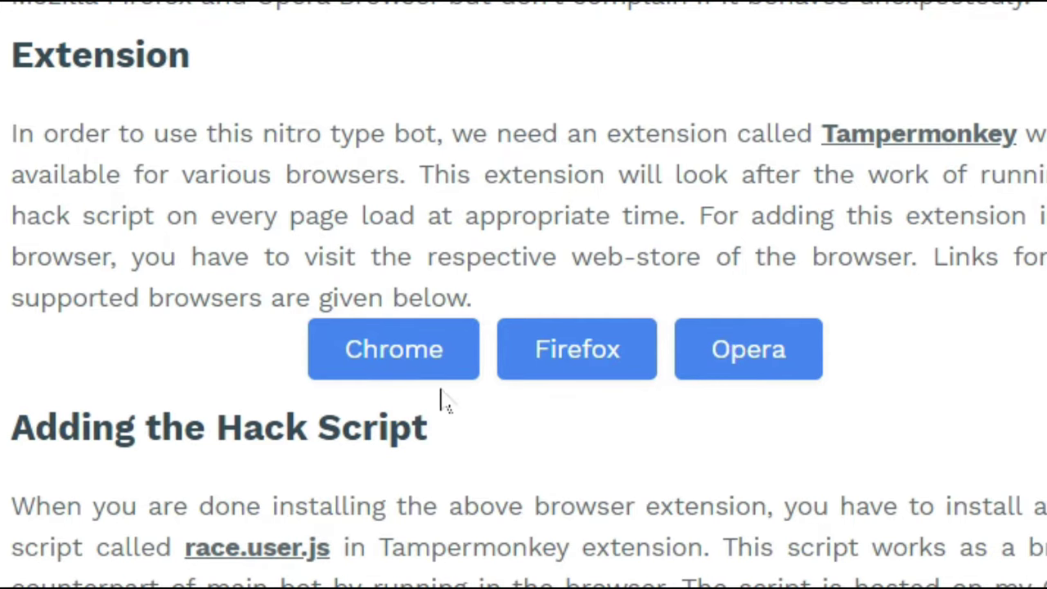
Step: Add the Tampermonkey extension to Chrome from its Chrome Web Store page
left_click(417, 368)
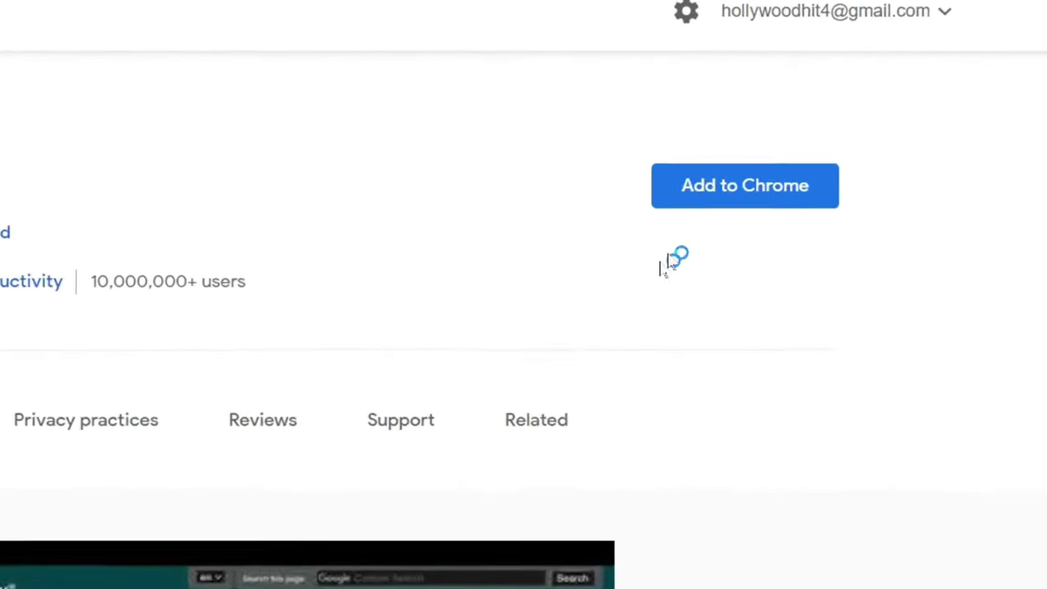
left_click(766, 190)
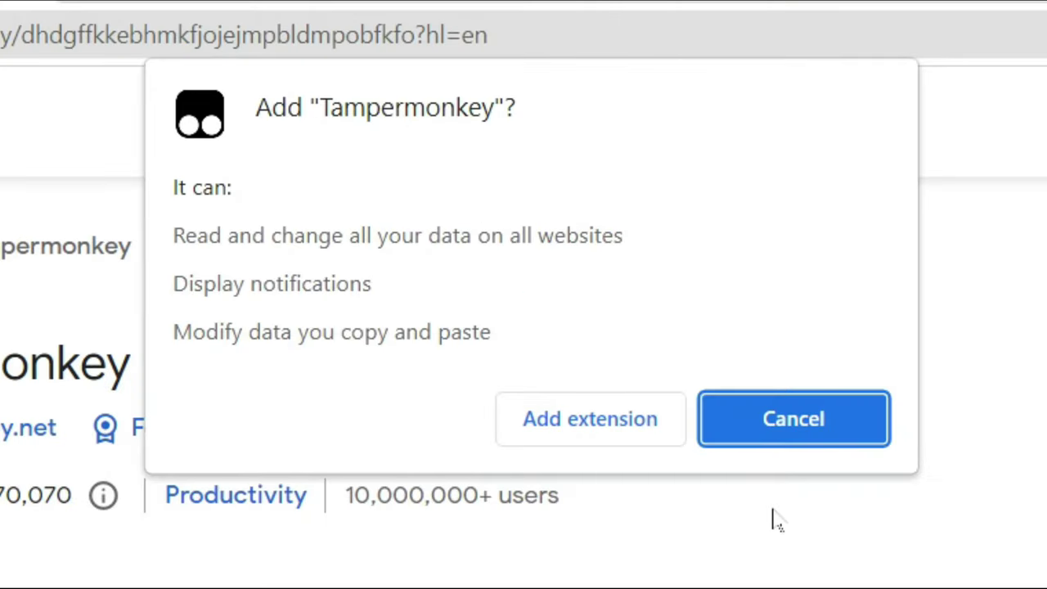
left_click(610, 426)
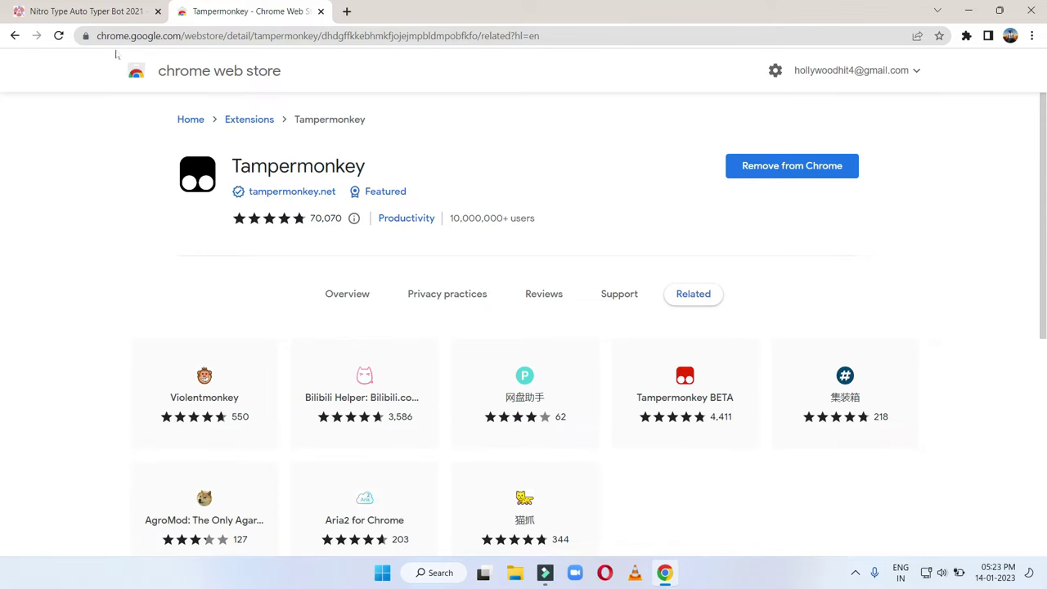
Step: Install the race.user.js Nitro Typer userscript, then return to the guide's Choose OS section
left_click(109, 10)
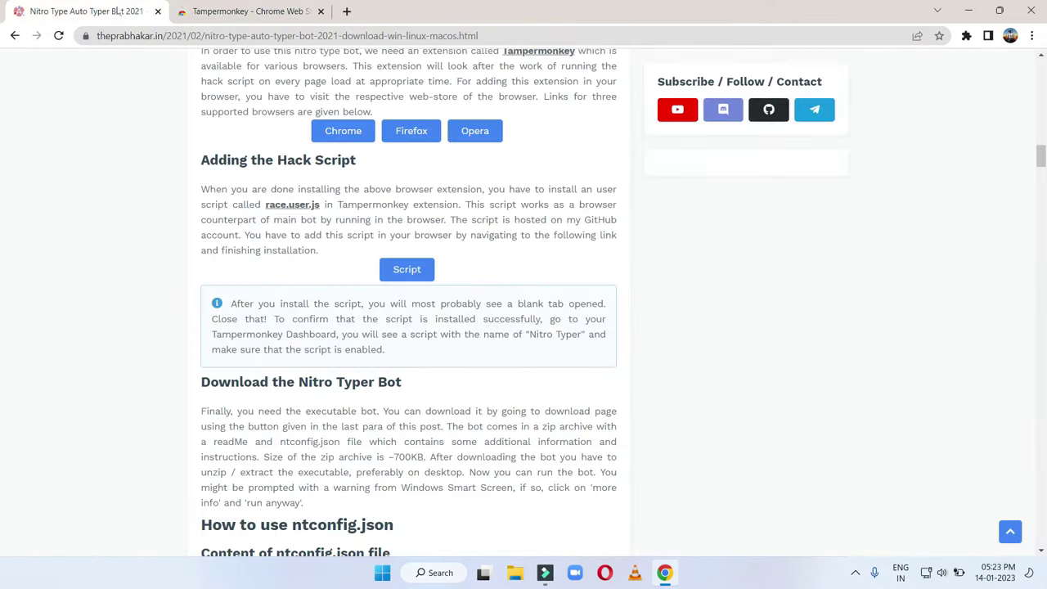
scroll(300, 223, "up", 3)
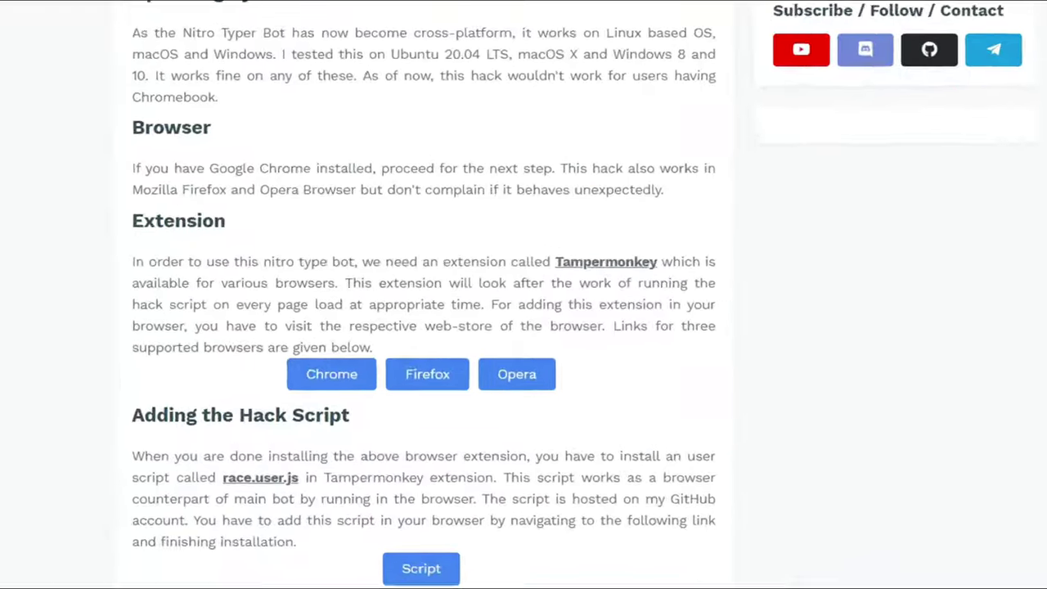
scroll(343, 246, "down", 3)
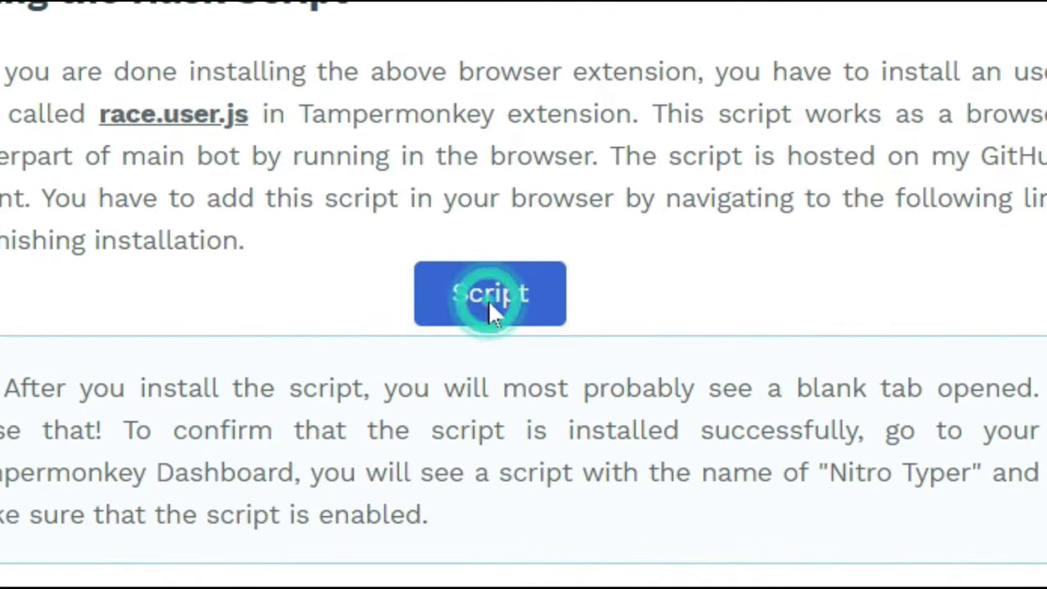
left_click(490, 306)
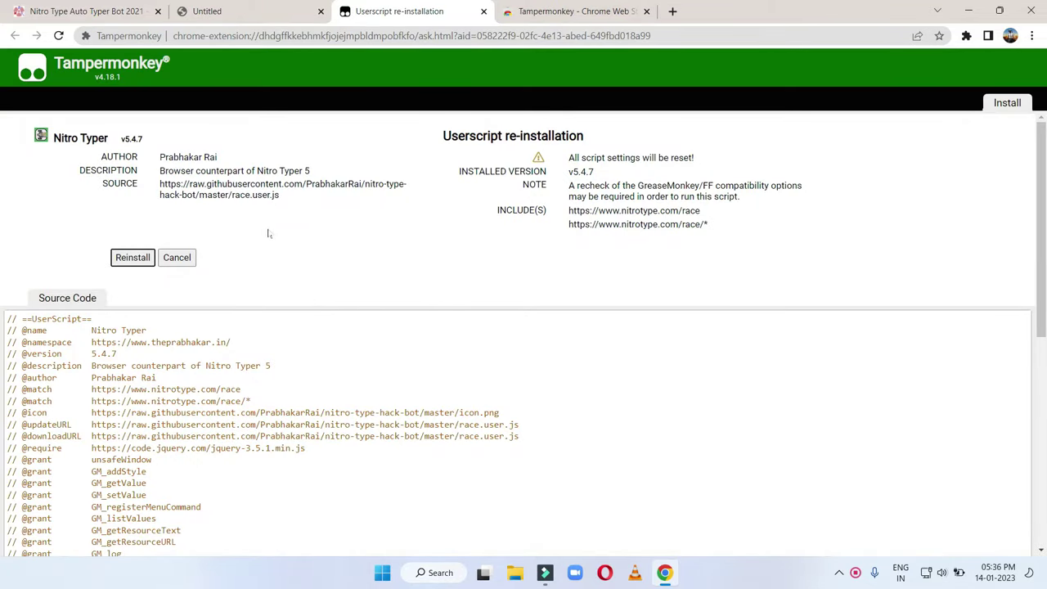
left_click(24, 6)
scroll(448, 399, "down", 15)
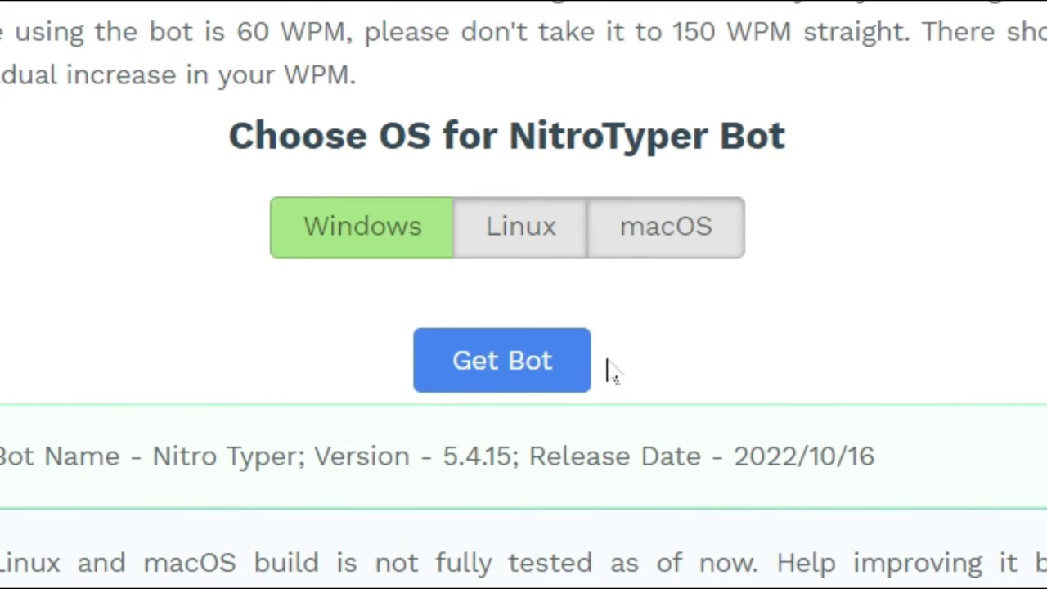
Step: Download the Windows bot as container (1).zip and open it from the download shelf
left_click(407, 242)
left_click(521, 375)
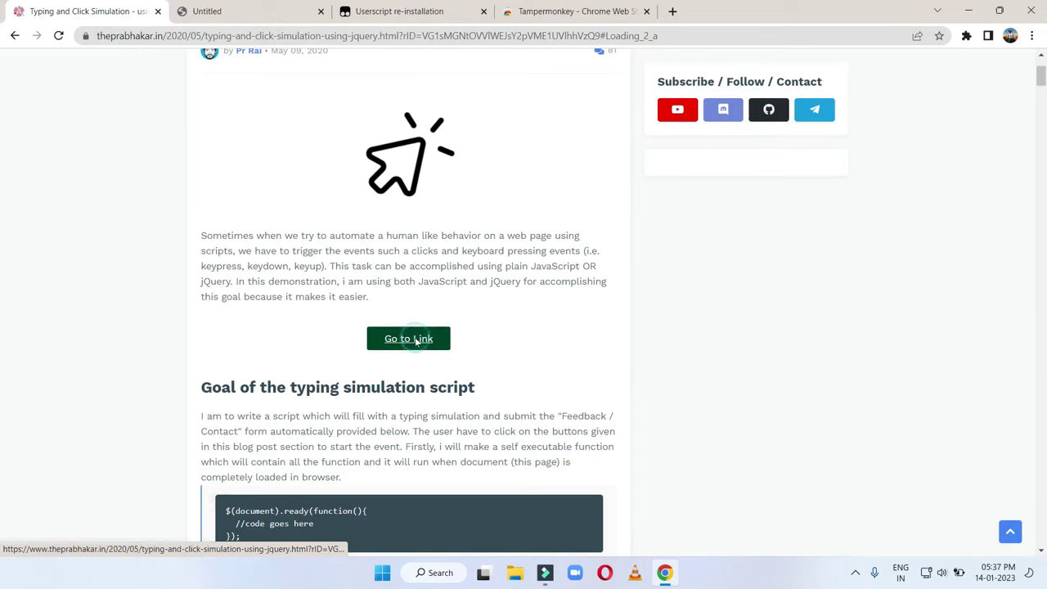
left_click(415, 339)
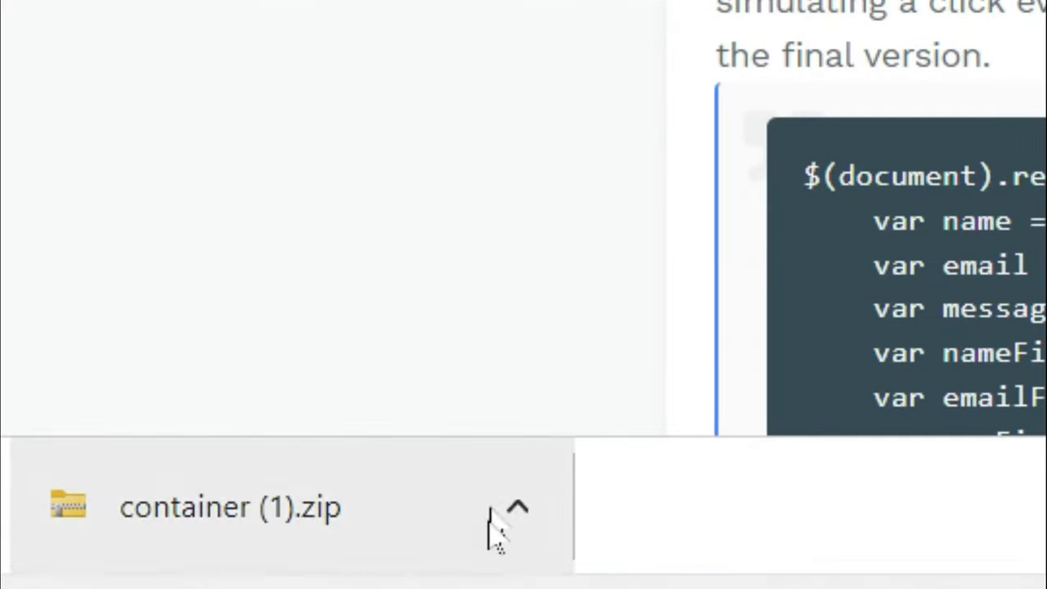
left_click(527, 523)
left_click(590, 198)
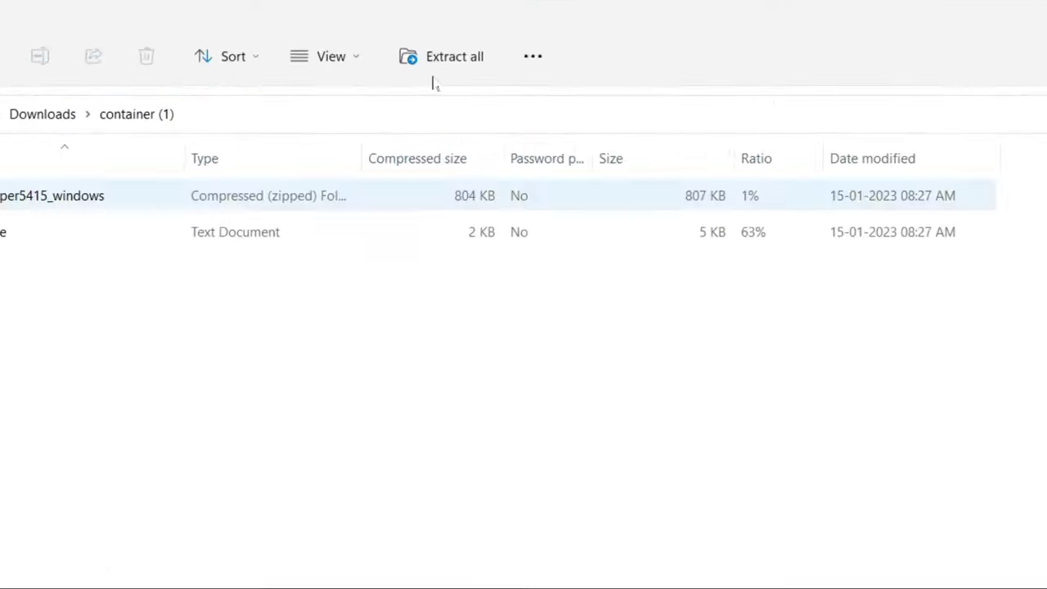
Step: Extract container (1).zip into the container (1) folder
left_click(434, 36)
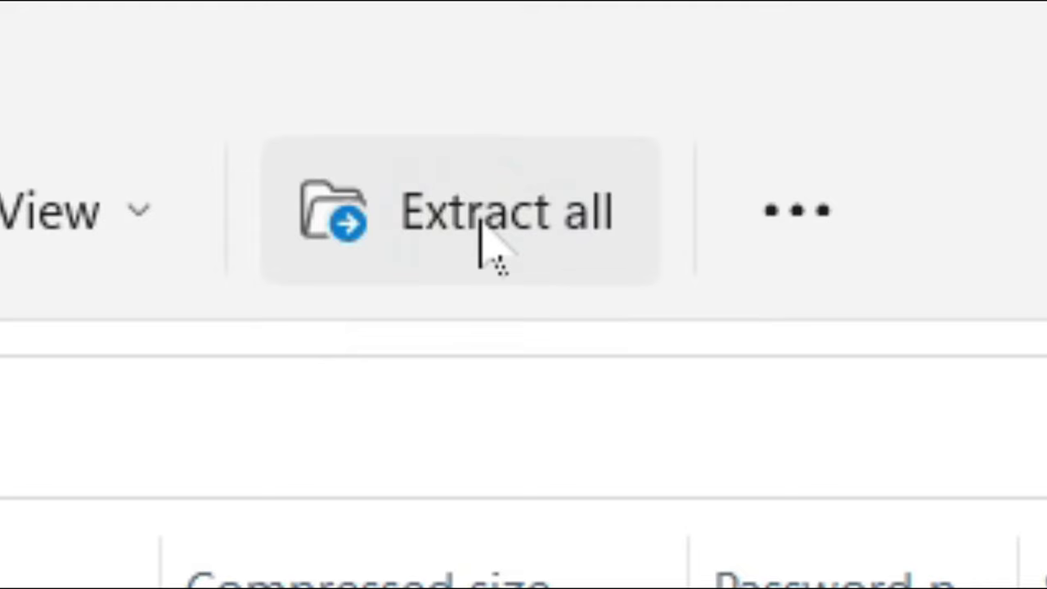
left_click(480, 222)
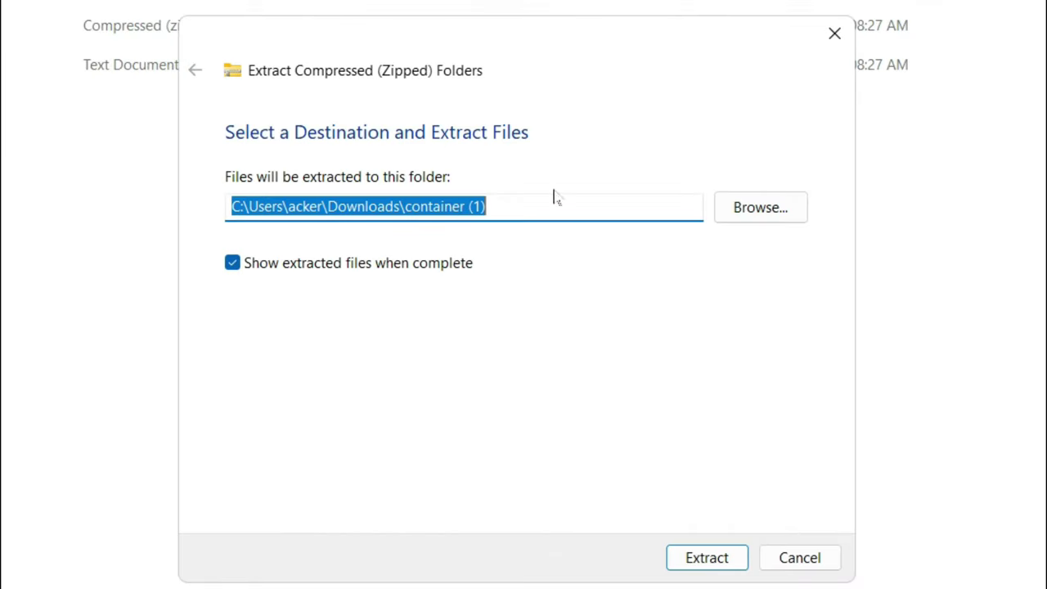
left_click(695, 563)
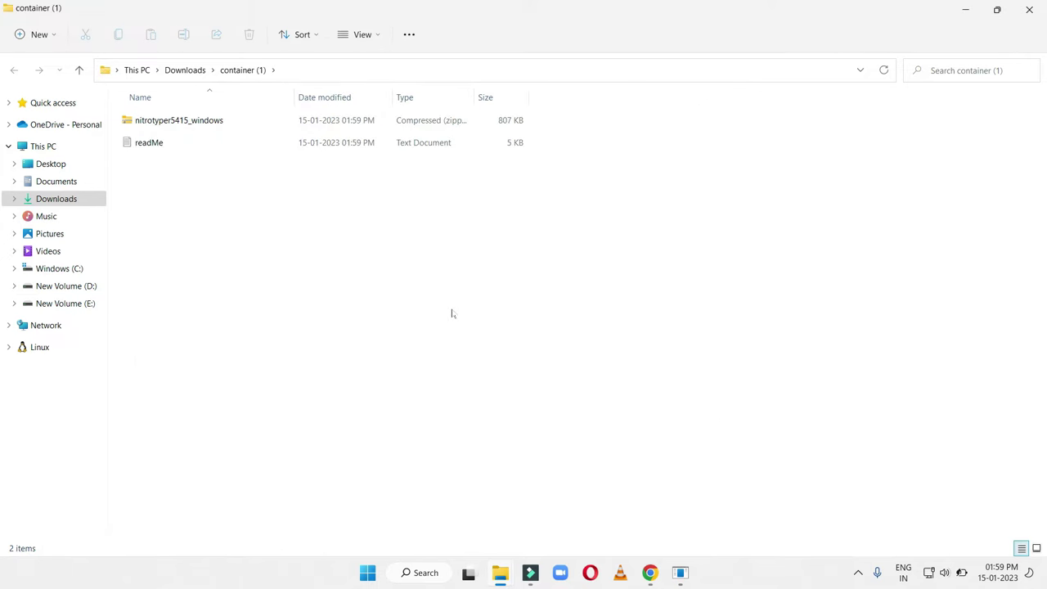
Step: Extract the nitrotyper5415_windows archive to get the nitrotyper app and ntconfig file
left_click(260, 122)
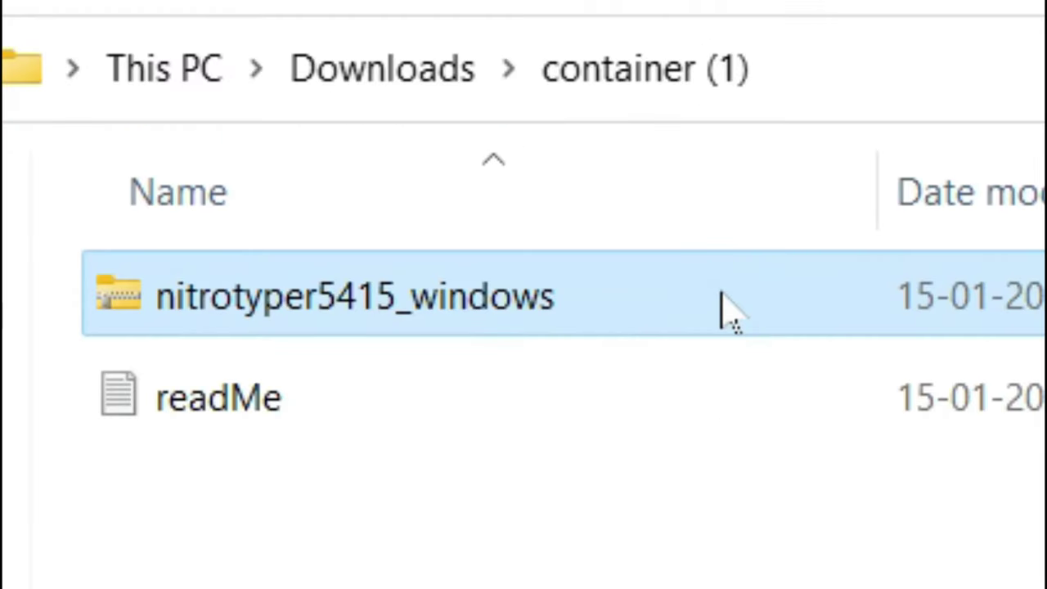
double_click(725, 310)
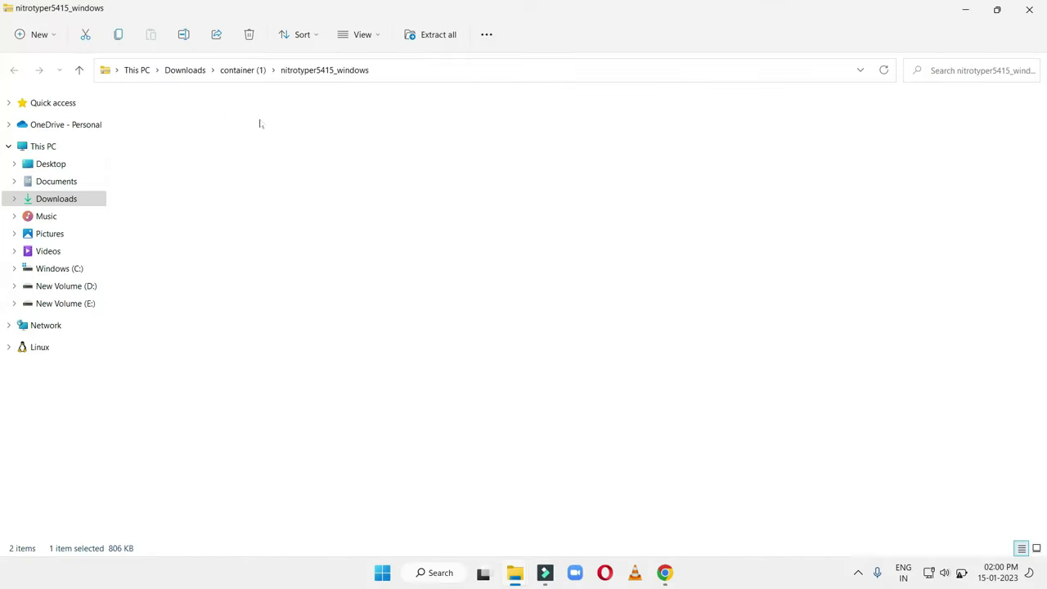
left_click(573, 237)
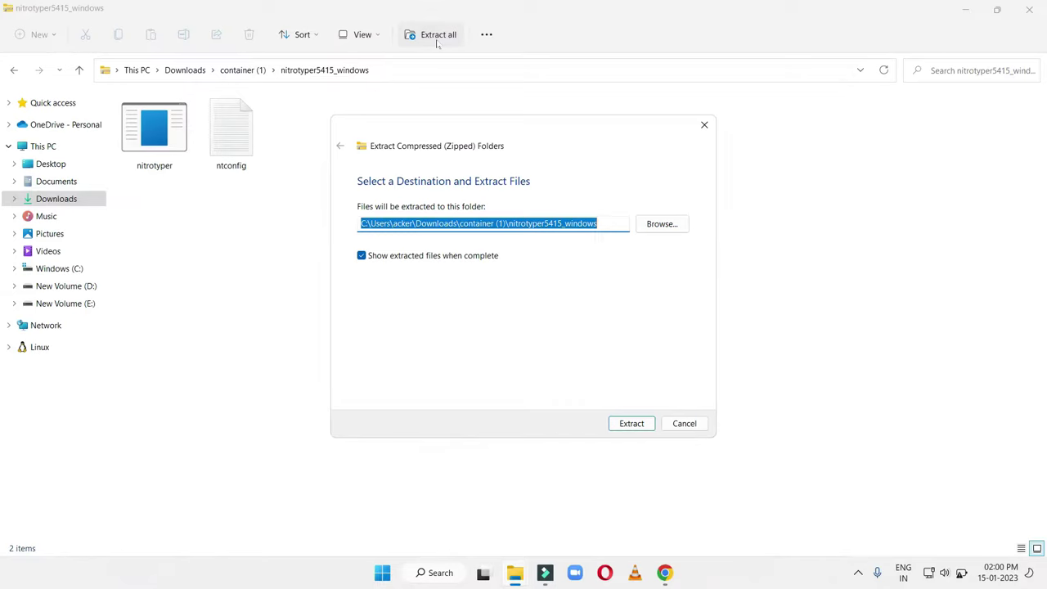
left_click(710, 556)
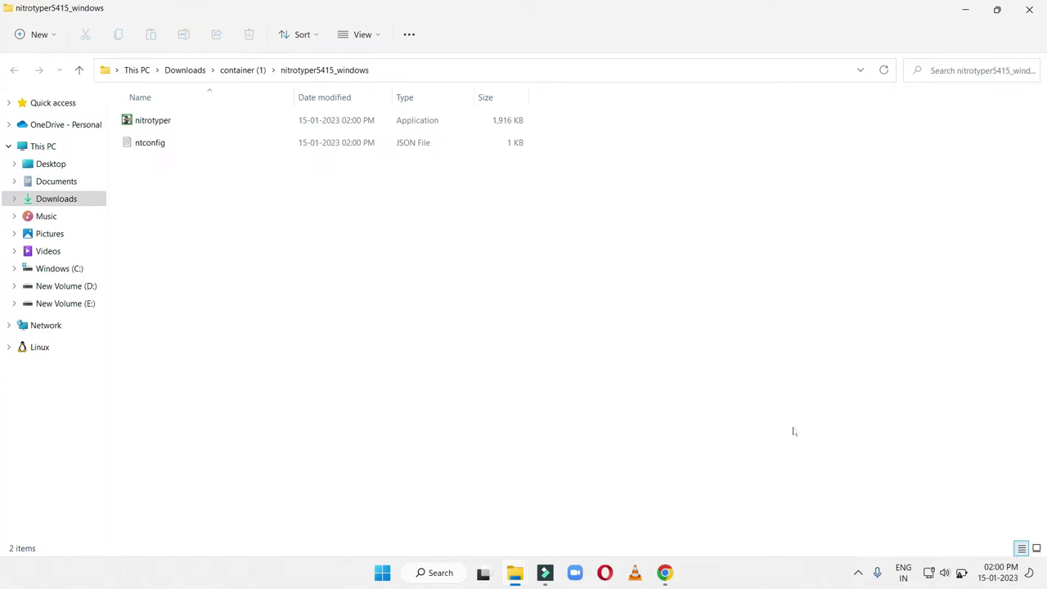
Step: Open the ntconfig file with Notepad from its right-click Open with menu
left_click(473, 296)
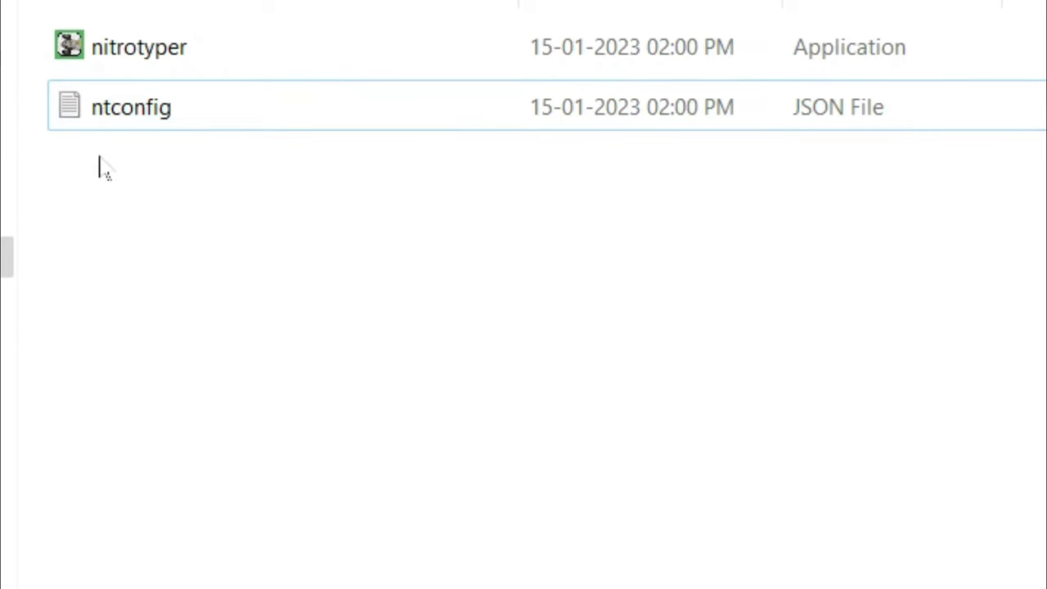
left_click(117, 119)
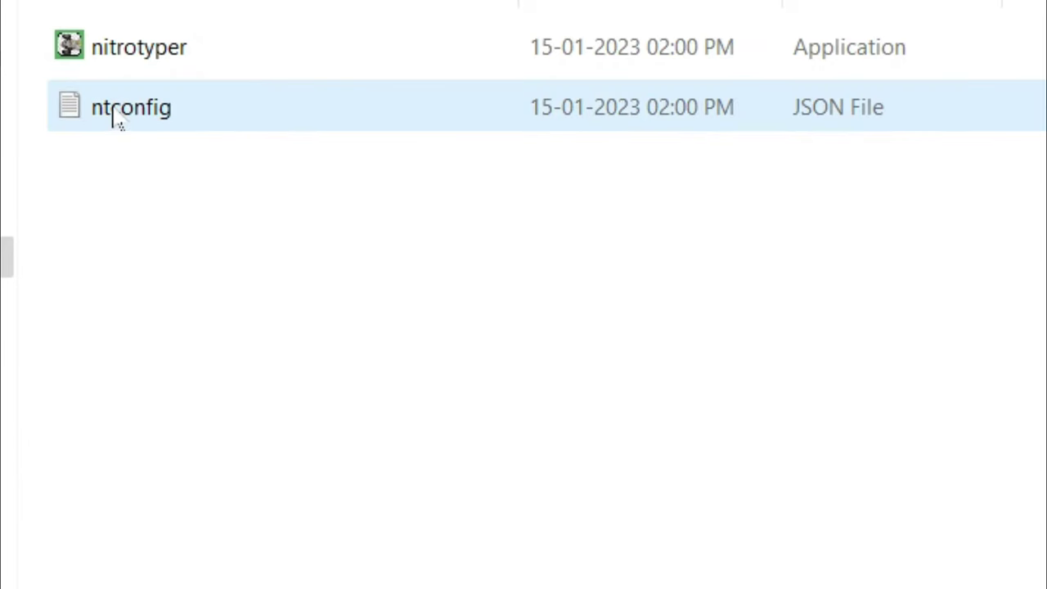
right_click(115, 119)
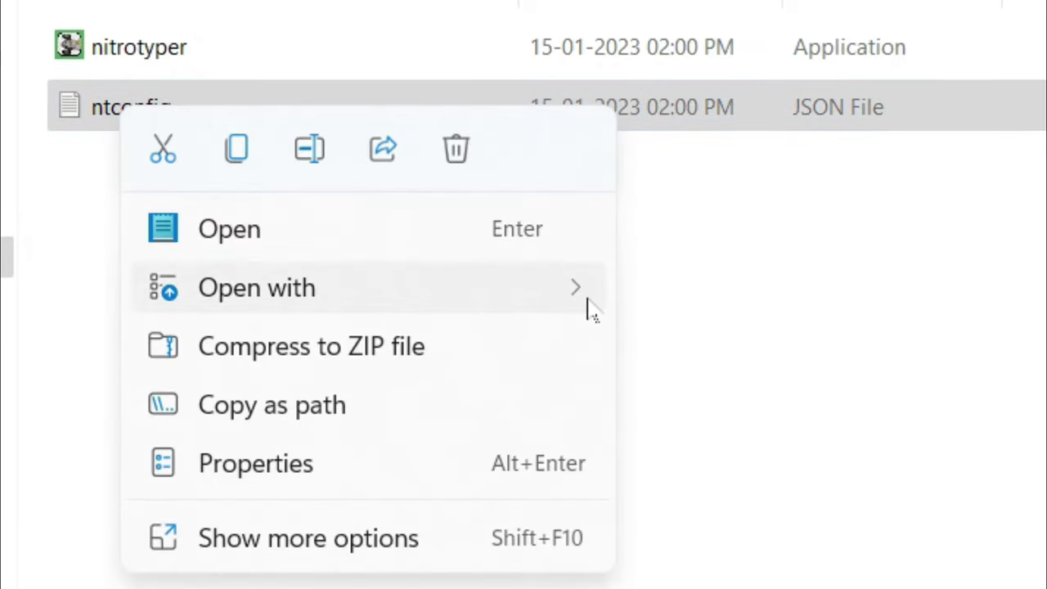
mouse_move(590, 305)
left_click(694, 298)
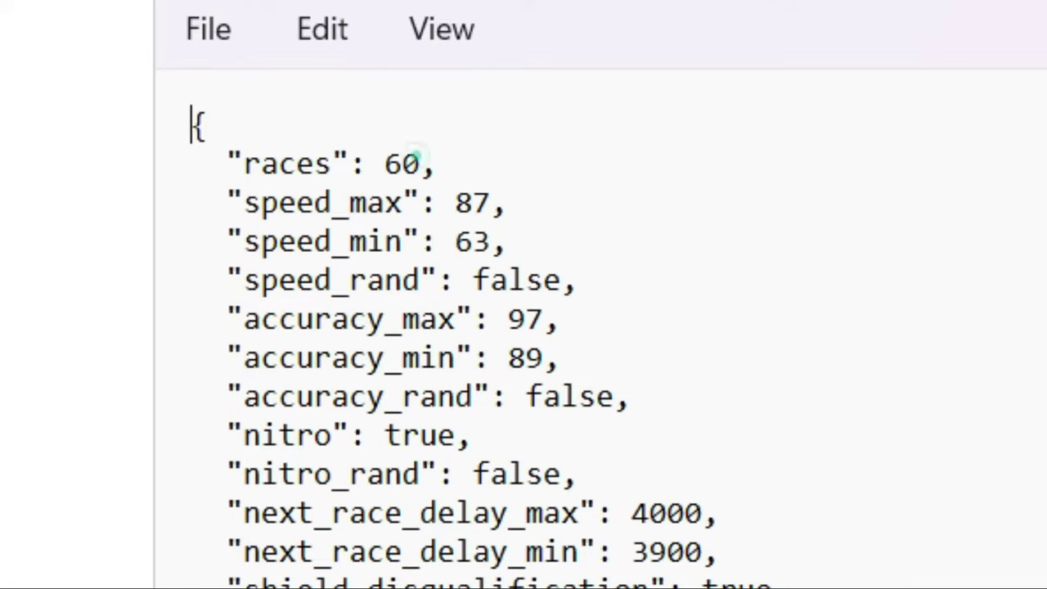
Step: Change ntconfig values to races 200, speed_max 250 and speed_min 200
left_click(418, 162)
key("BackSpace")
key("BackSpace")
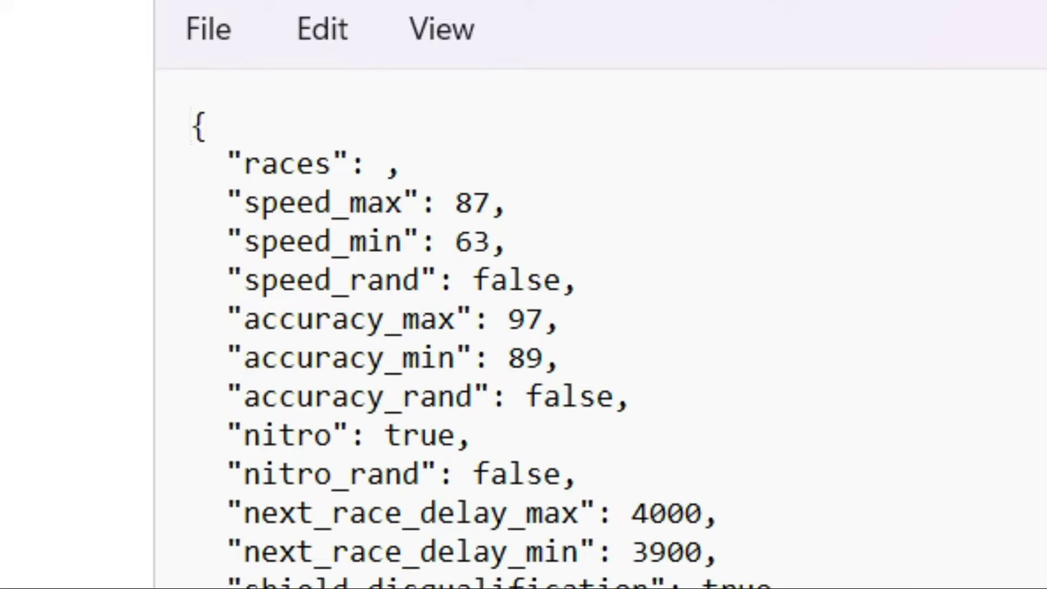
type("200")
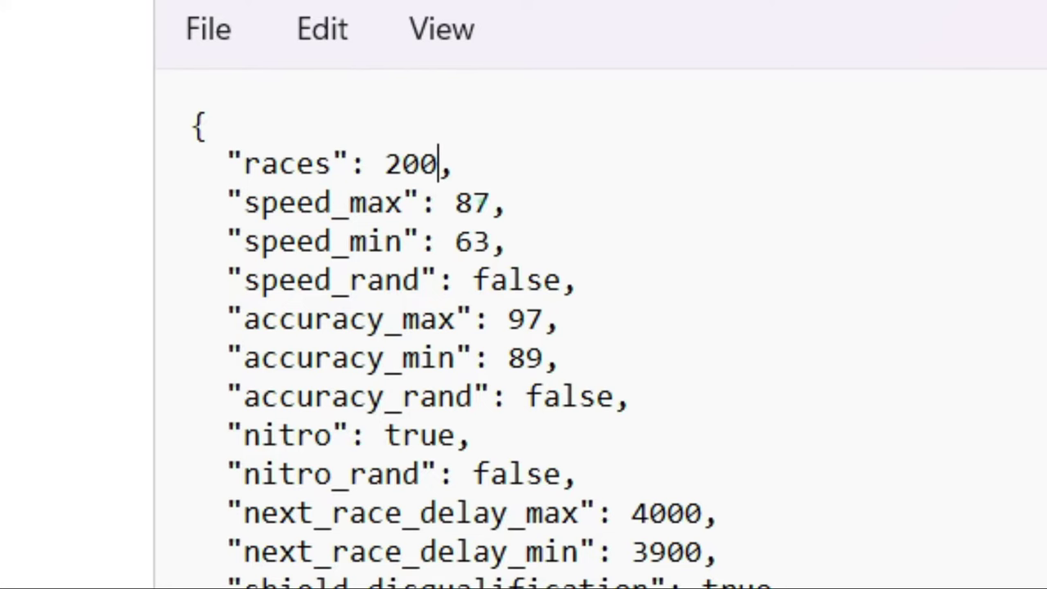
left_click(472, 202)
key("Delete")
key("BackSpace")
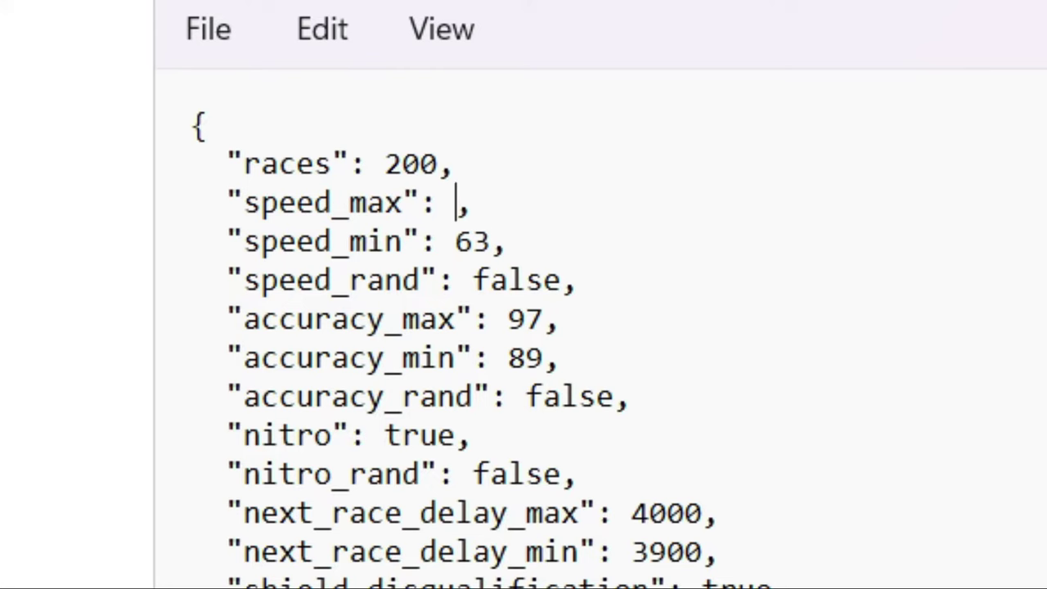
type("2")
type("50")
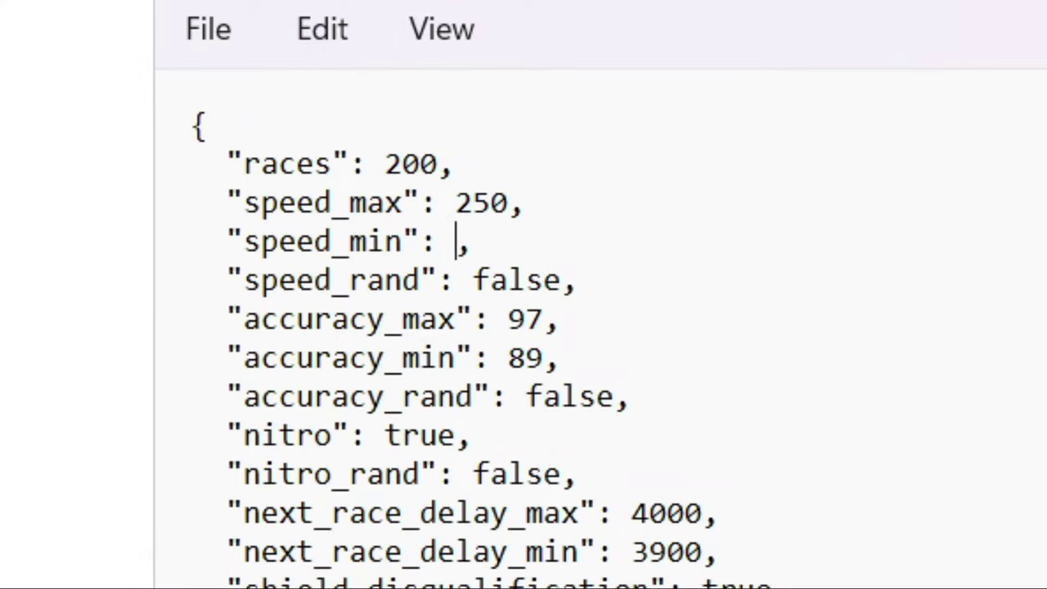
type("200")
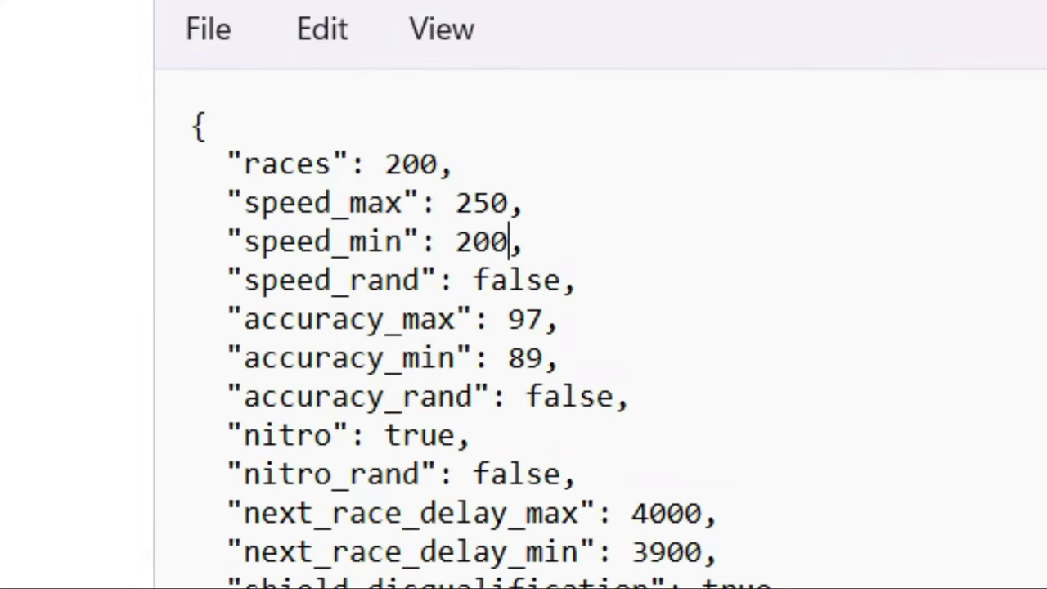
left_click(535, 278)
Step: Set accuracy_max to 100 and accuracy_min to 97 in ntconfig
left_click(542, 319)
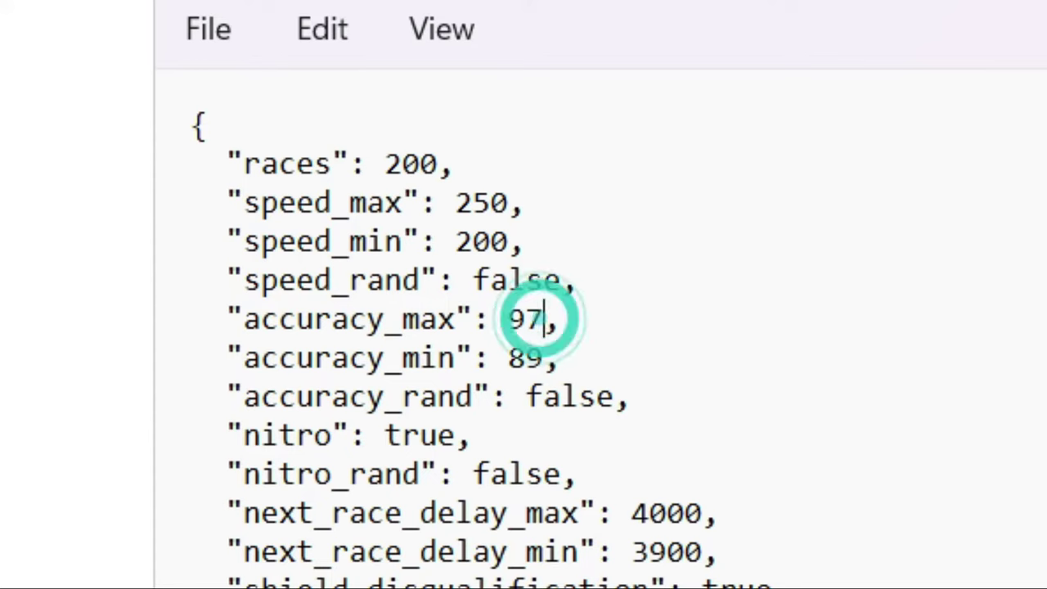
key("BackSpace")
key("BackSpace")
type("1")
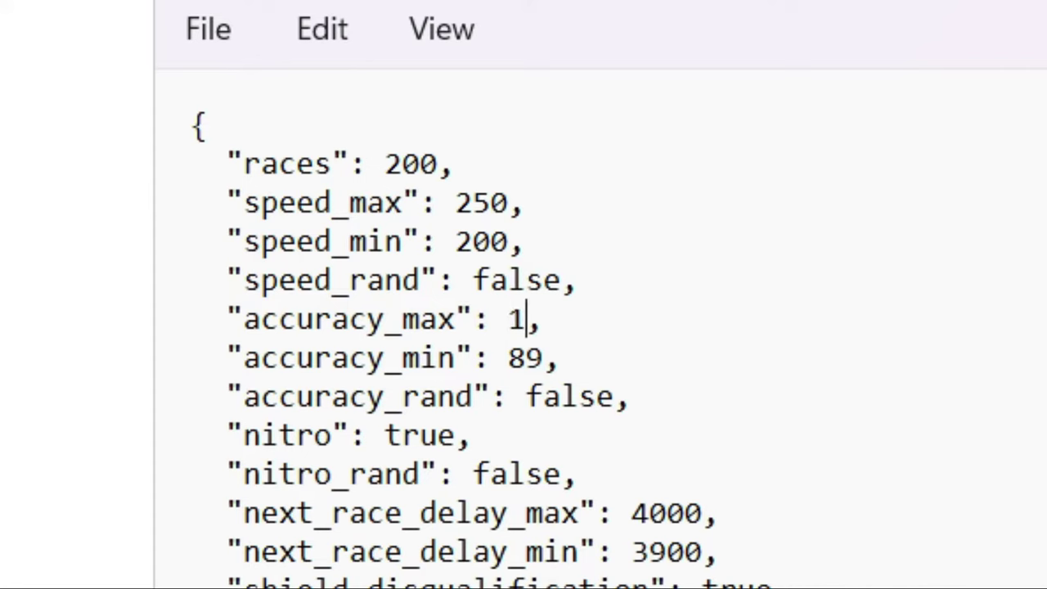
type("00")
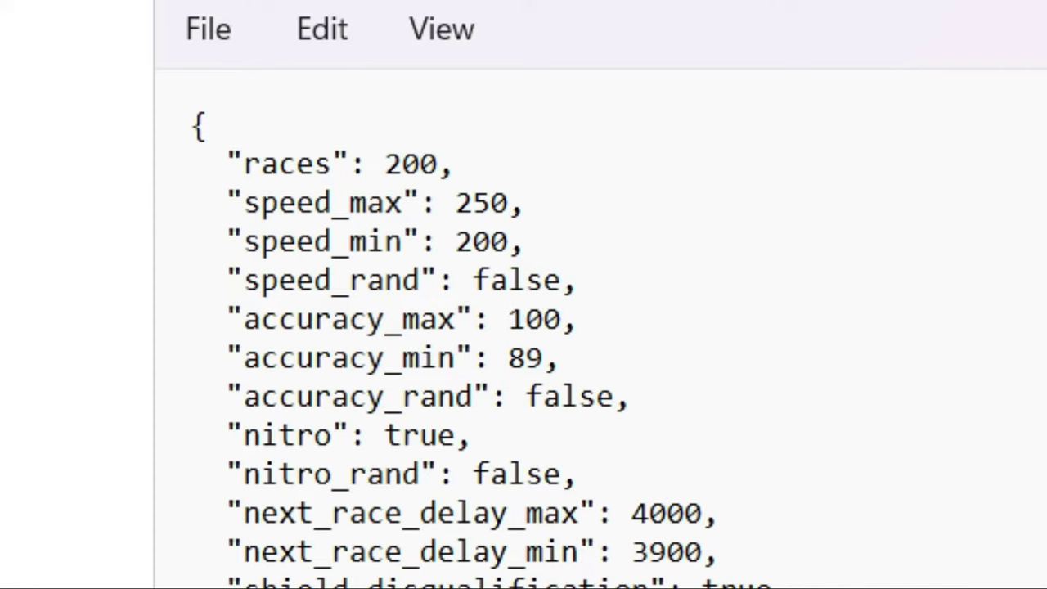
left_click(536, 356)
key("BackSpace")
key("BackSpace")
type("9")
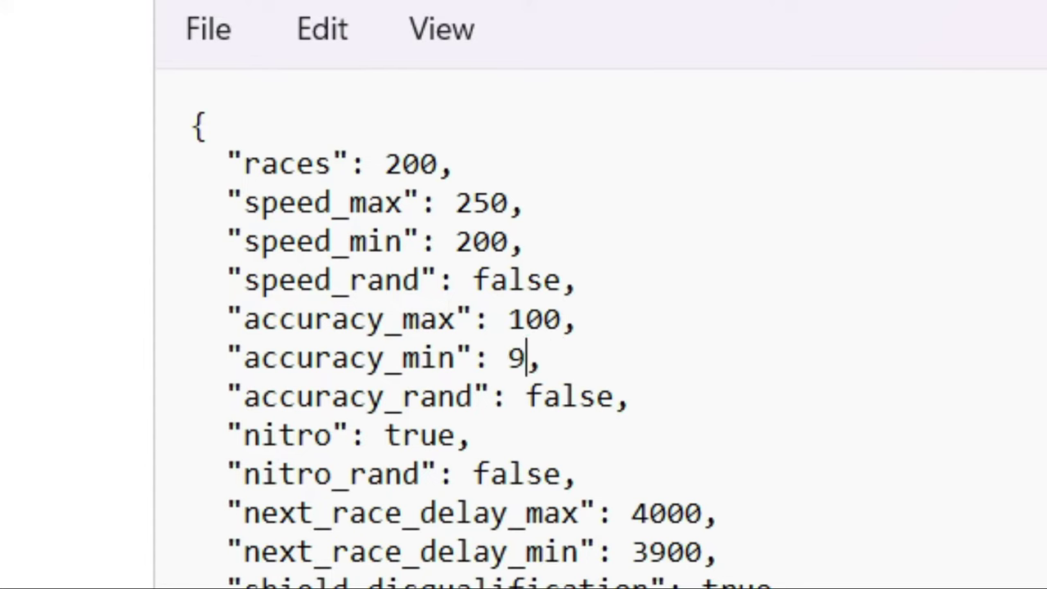
type("7")
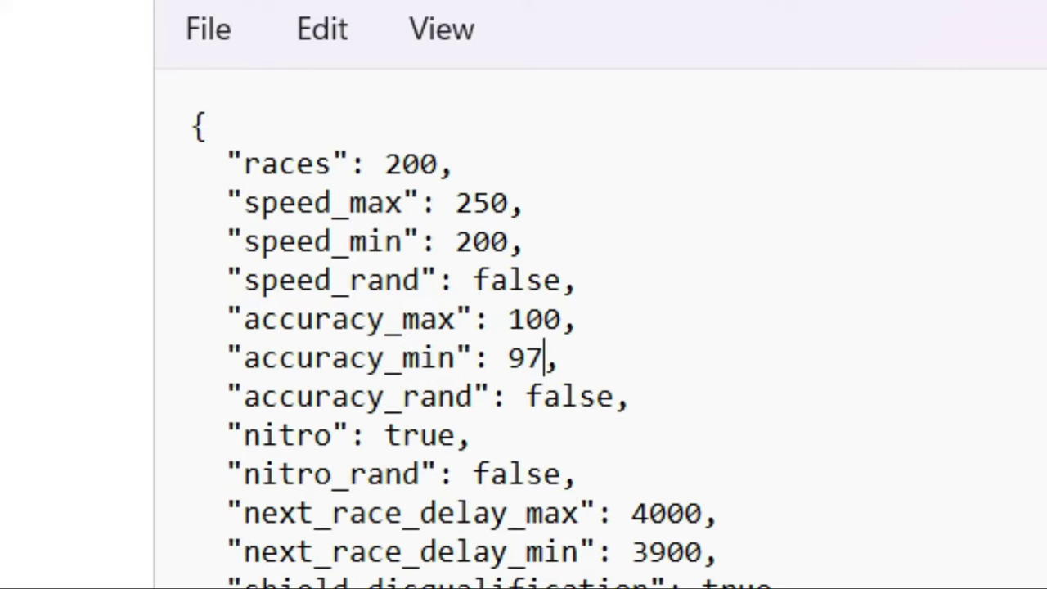
Step: Check the accuracy_rand and nitro lines, then retype the nitro_rand value
left_click(561, 396)
left_click(442, 435)
left_click(552, 472)
key("BackSpace")
key("BackSpace")
key("BackSpace")
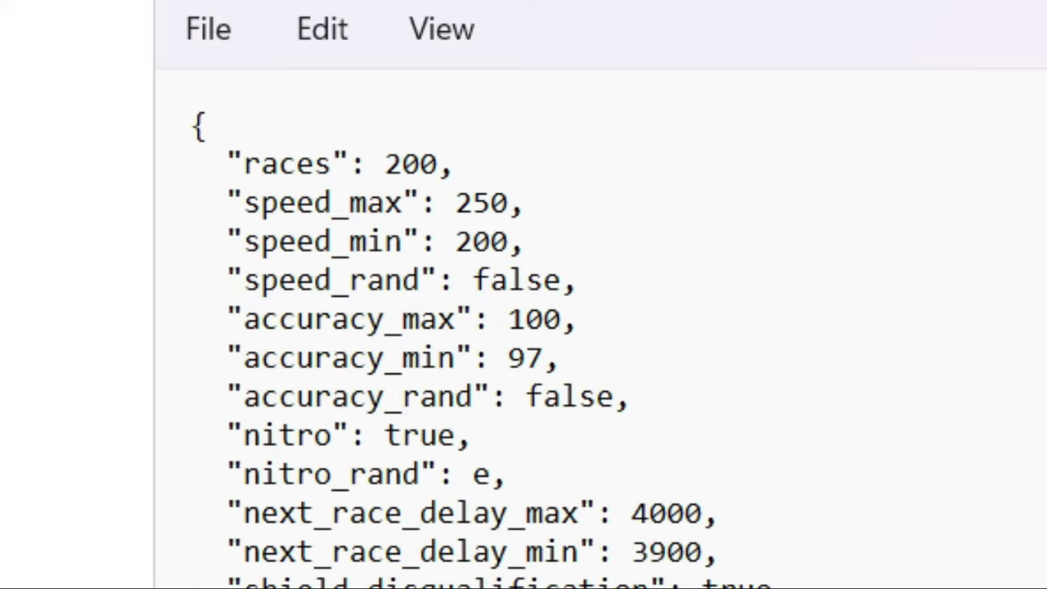
type("t")
key("Delete")
type("rue")
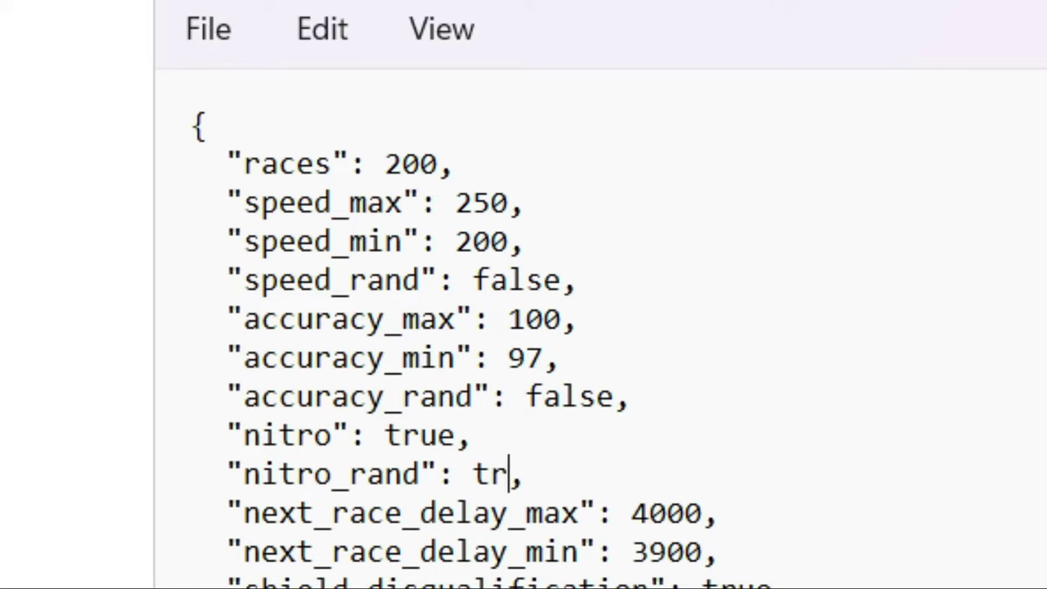
Step: Save the edited ntconfig.json through the File menu and close Notepad
left_click(205, 29)
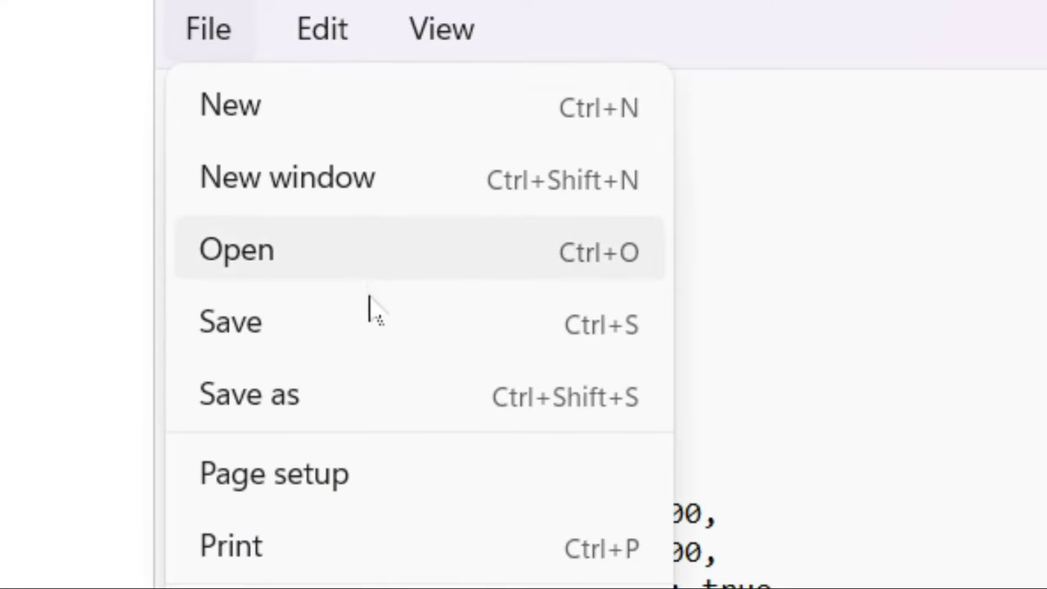
left_click(374, 310)
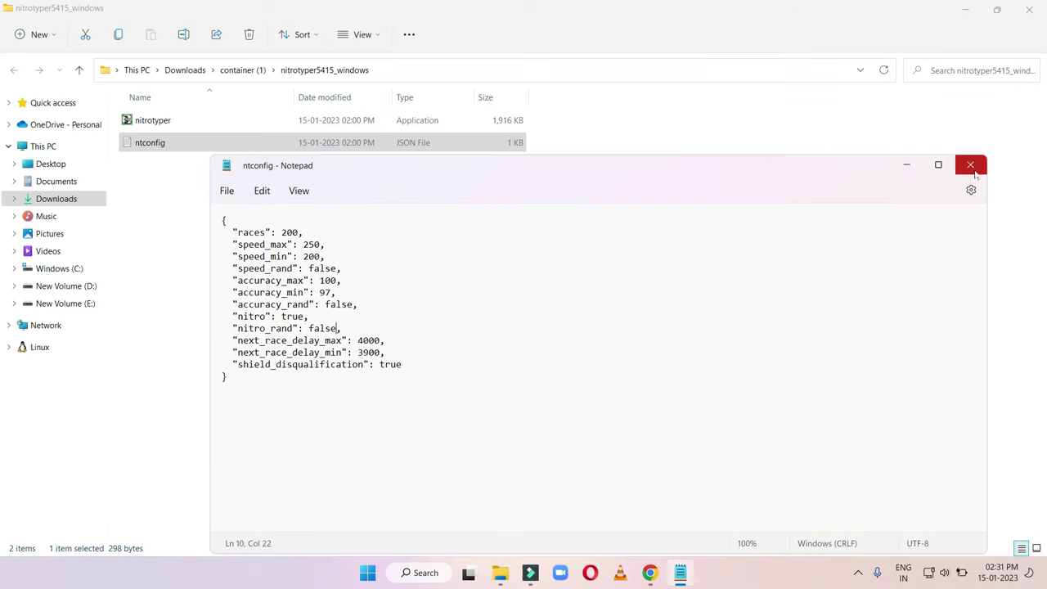
left_click(971, 166)
Step: Launch nitrotyper.exe past the SmartScreen warning and move its console into view
double_click(188, 126)
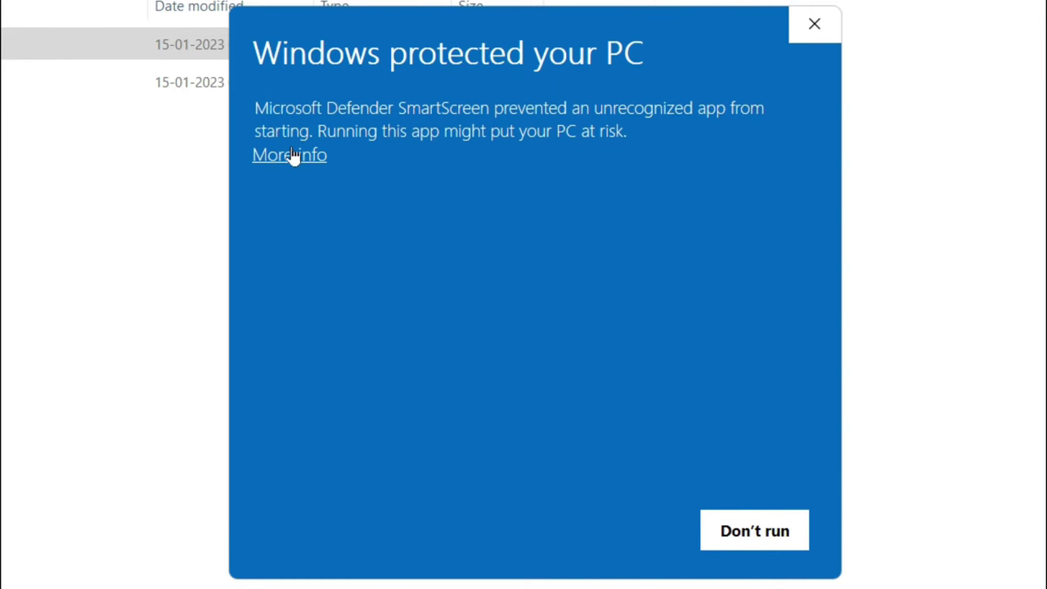
left_click(291, 156)
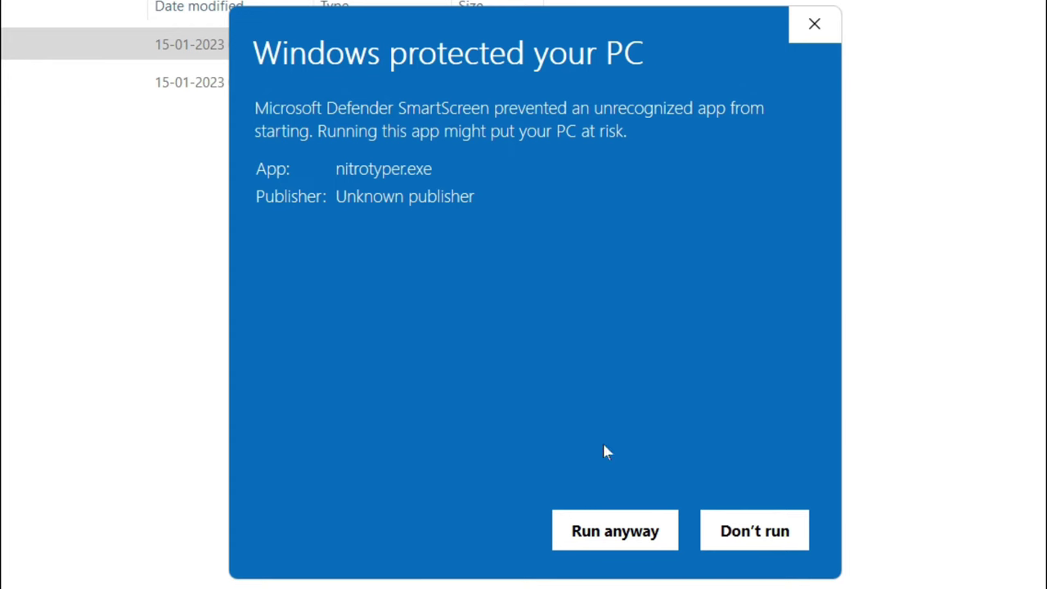
left_click(627, 546)
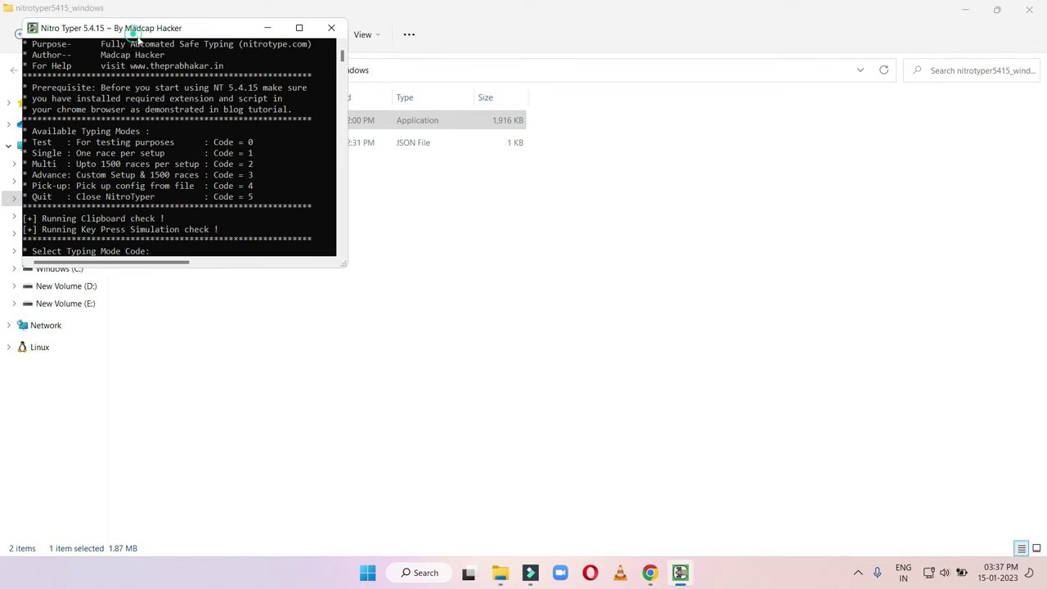
left_click_drag(133, 35, 280, 153)
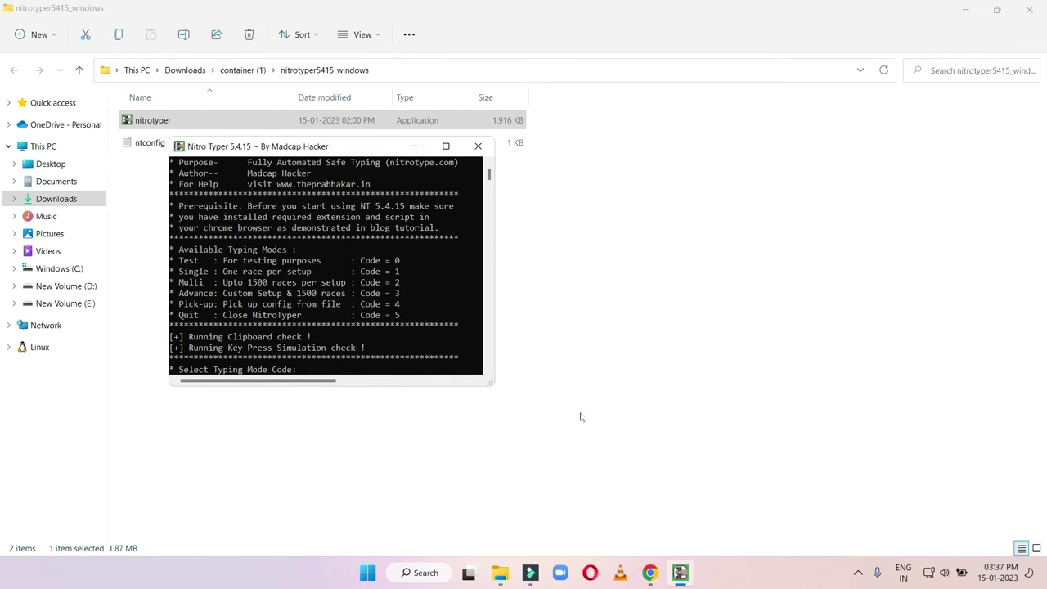
Step: Bring Chrome forward and go to nitrotype.com via the 'ni' address-bar autocomplete
left_click(650, 572)
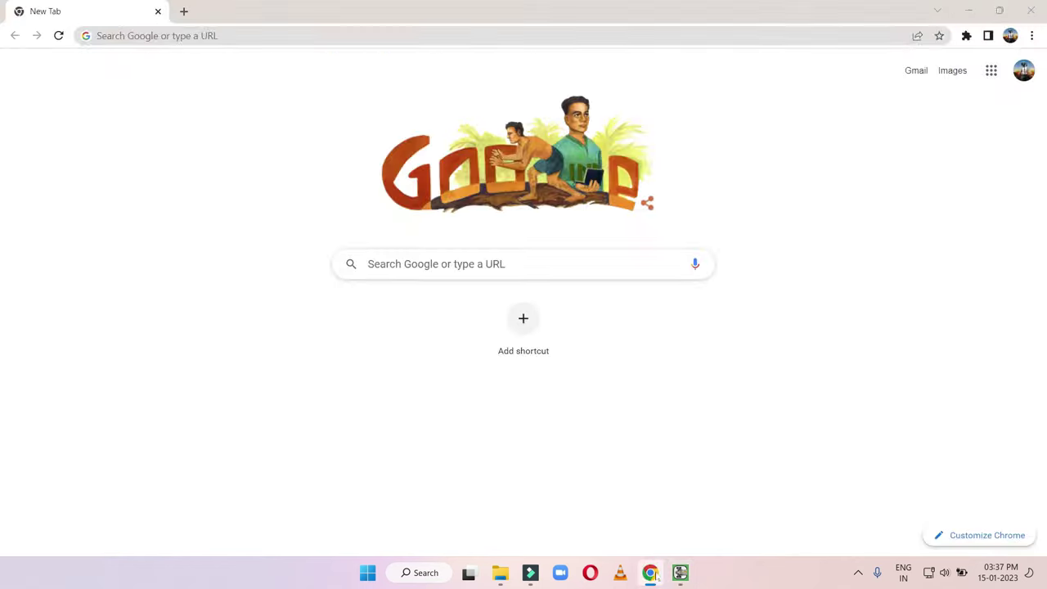
type("nit")
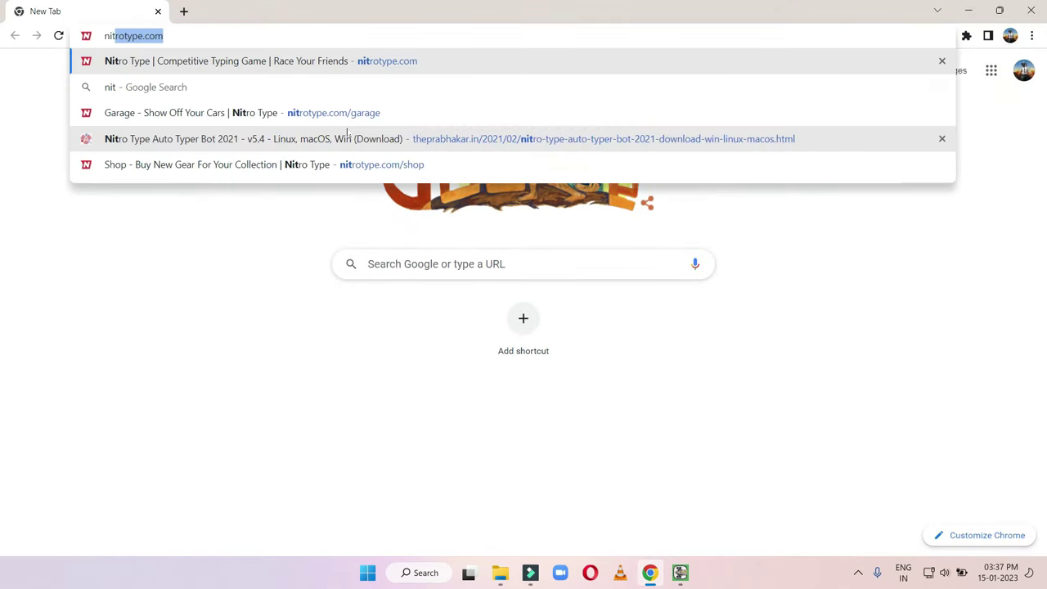
key("Return")
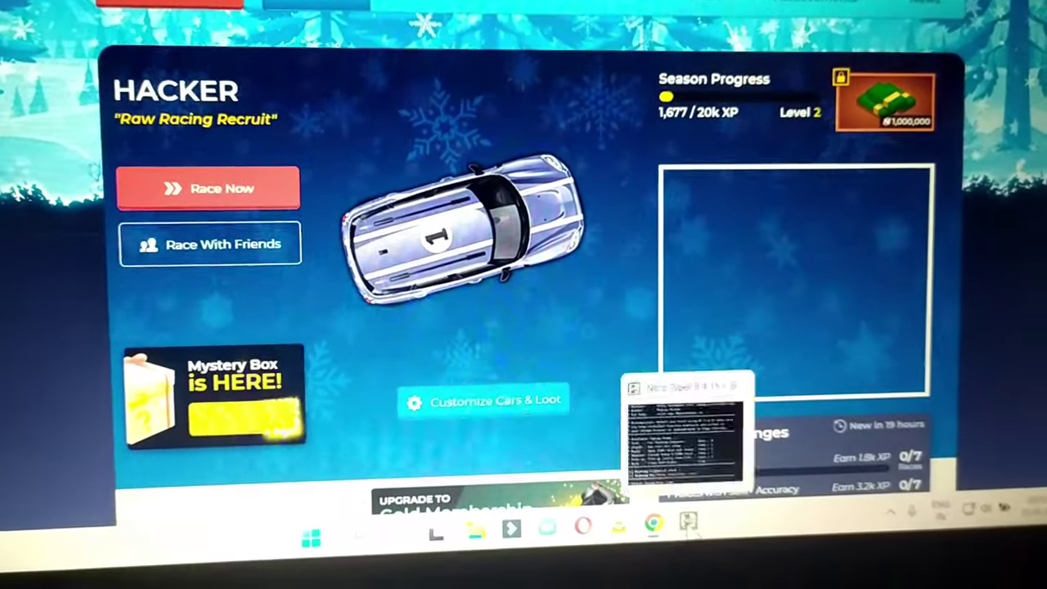
Step: In the Nitro Typer console, choose mode 4 to load ntconfig.json, activate with 1, and return to the garage
left_click(687, 560)
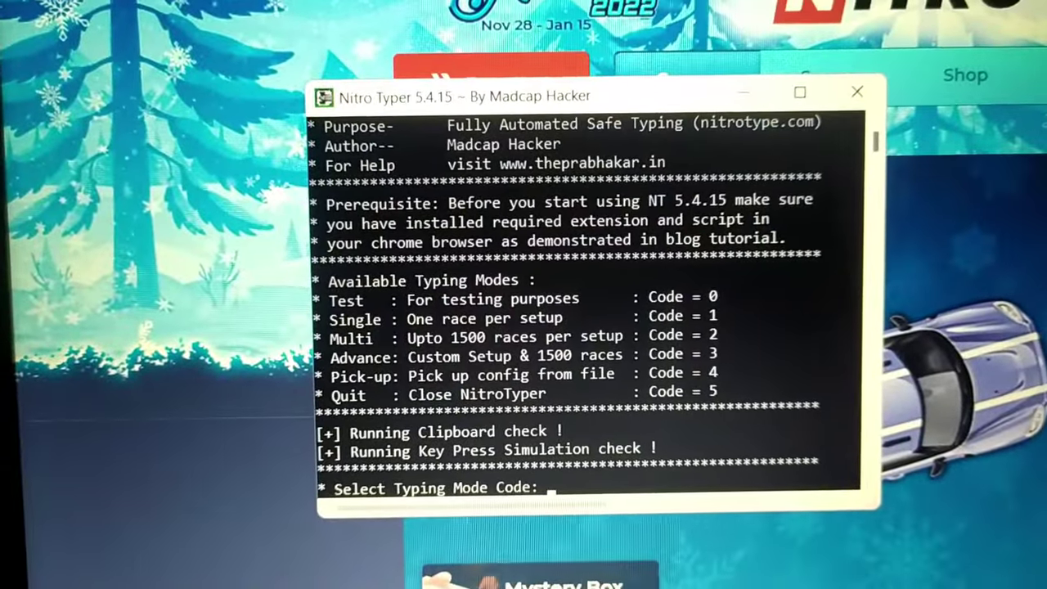
type("4")
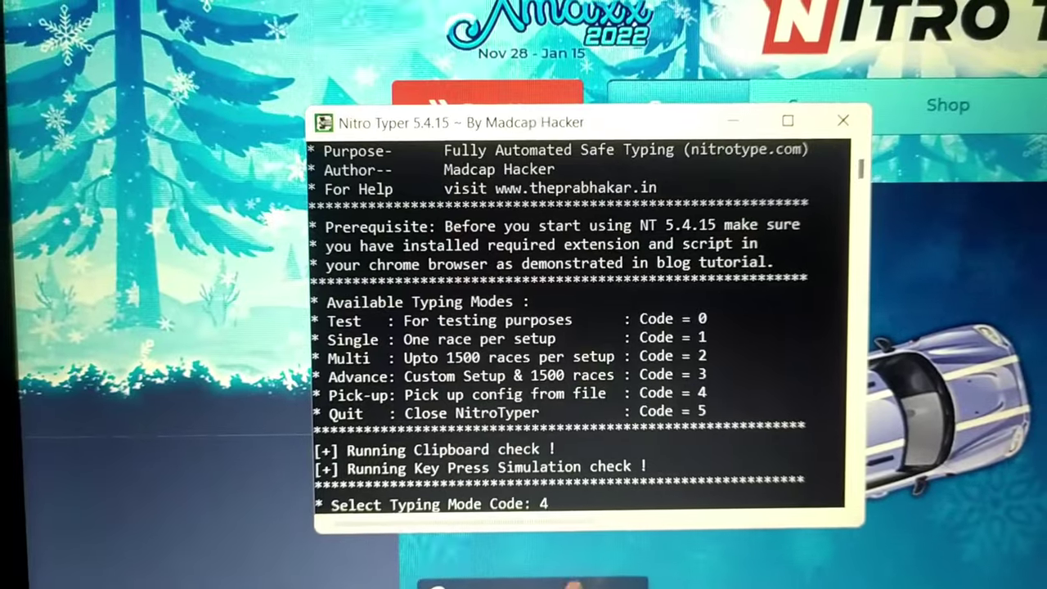
key("Return")
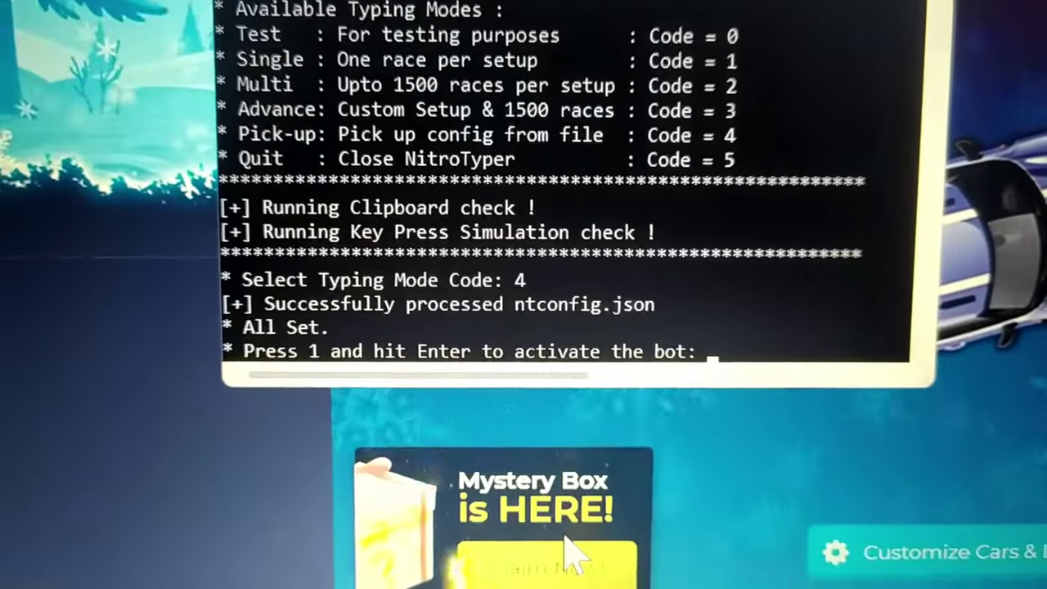
type("1")
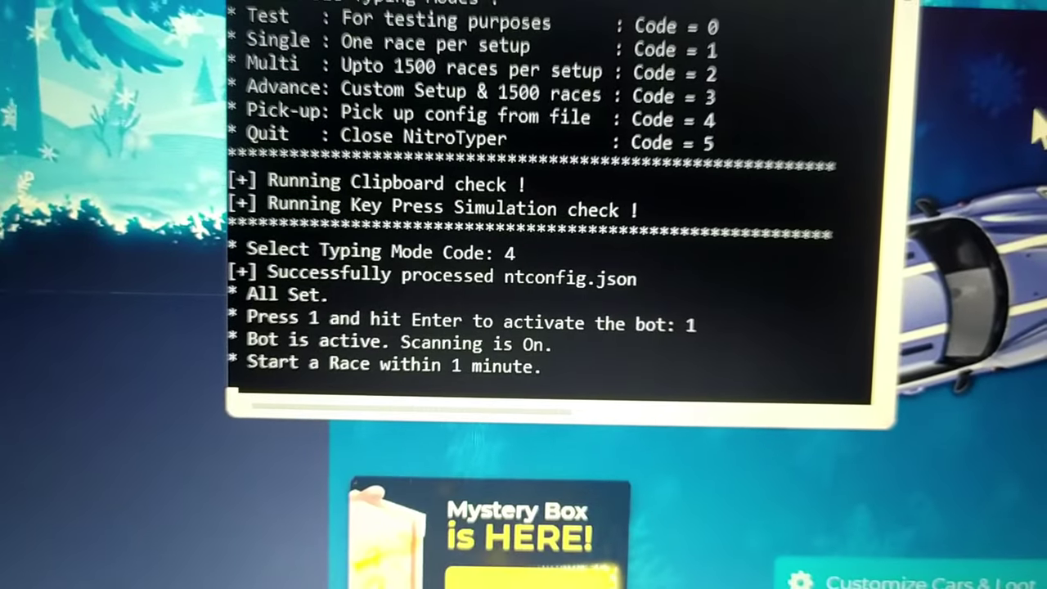
left_click(1037, 124)
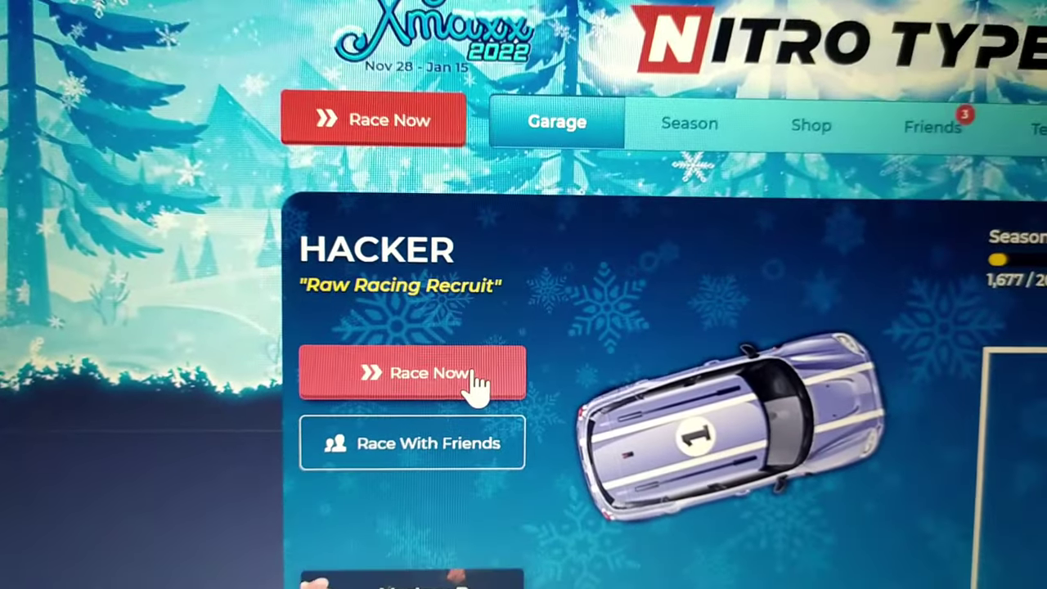
Step: Start a race from the garage, let the bot finish first at 193 WPM, then continue past the results
left_click(478, 390)
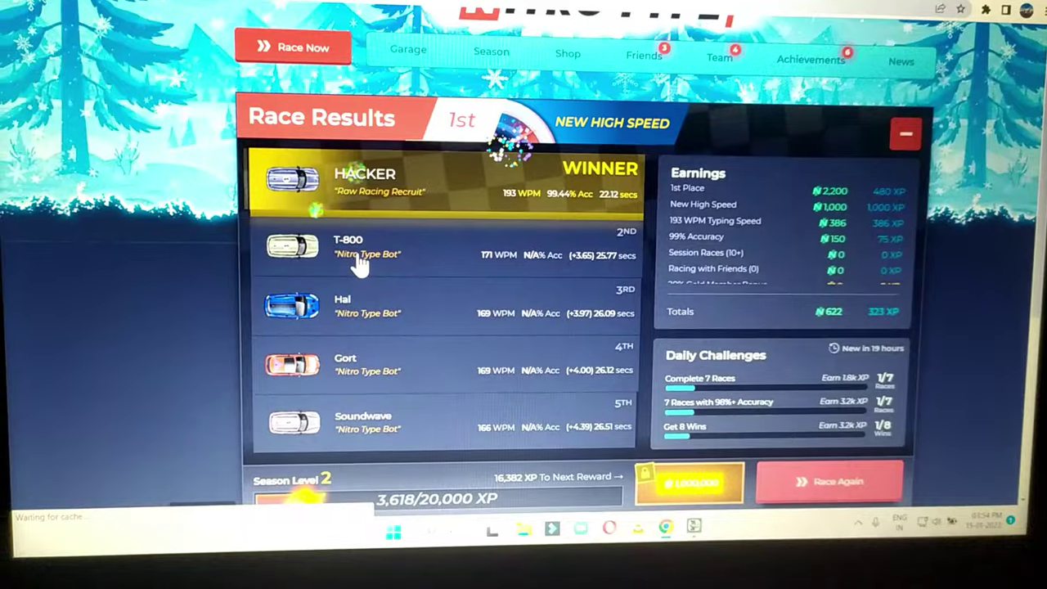
key("Return")
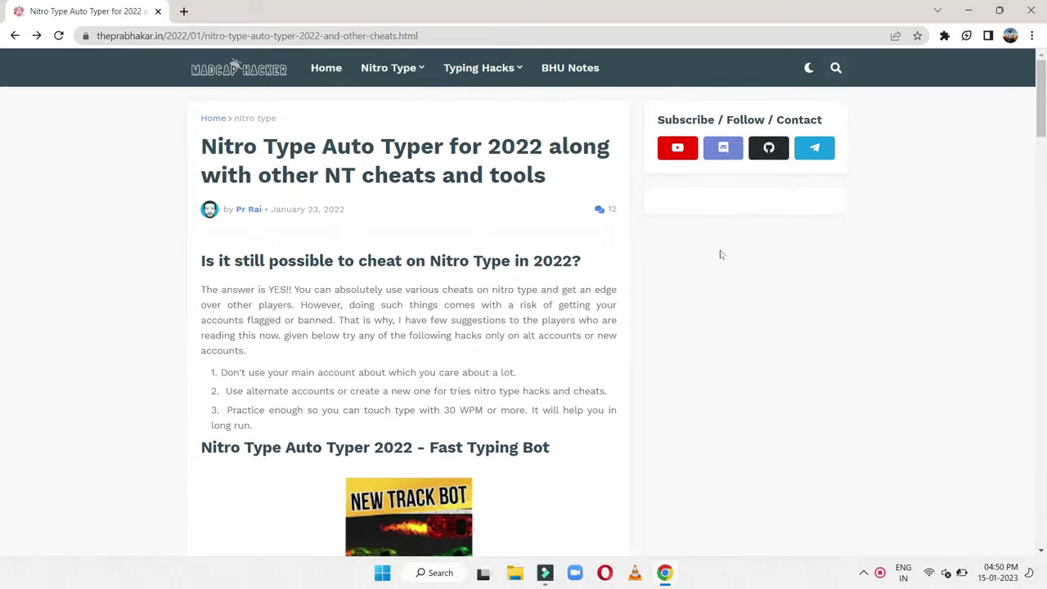
scroll(611, 336, "down", 5)
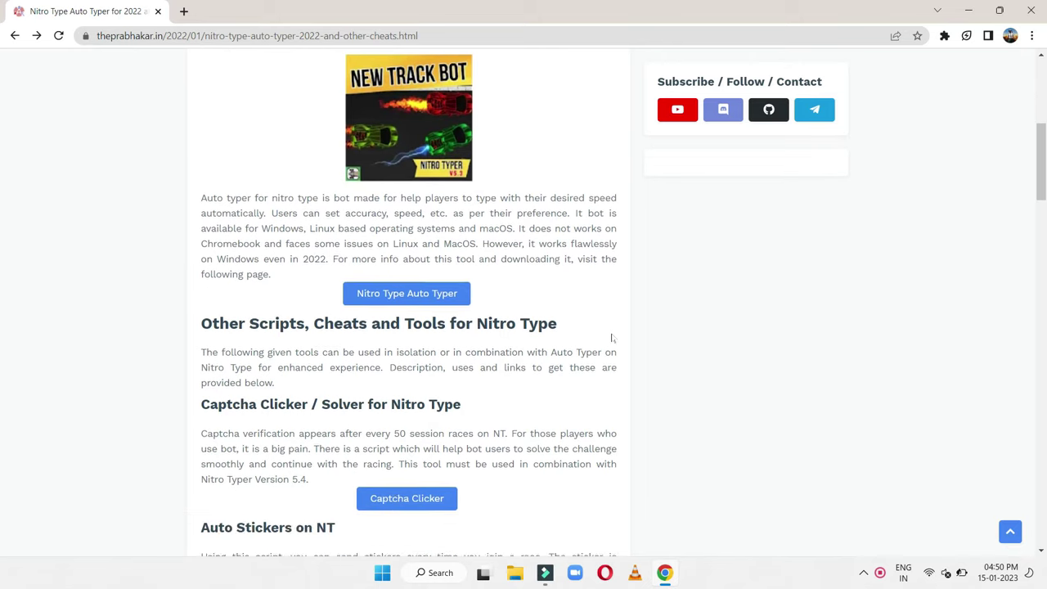
scroll(611, 337, "down", 3)
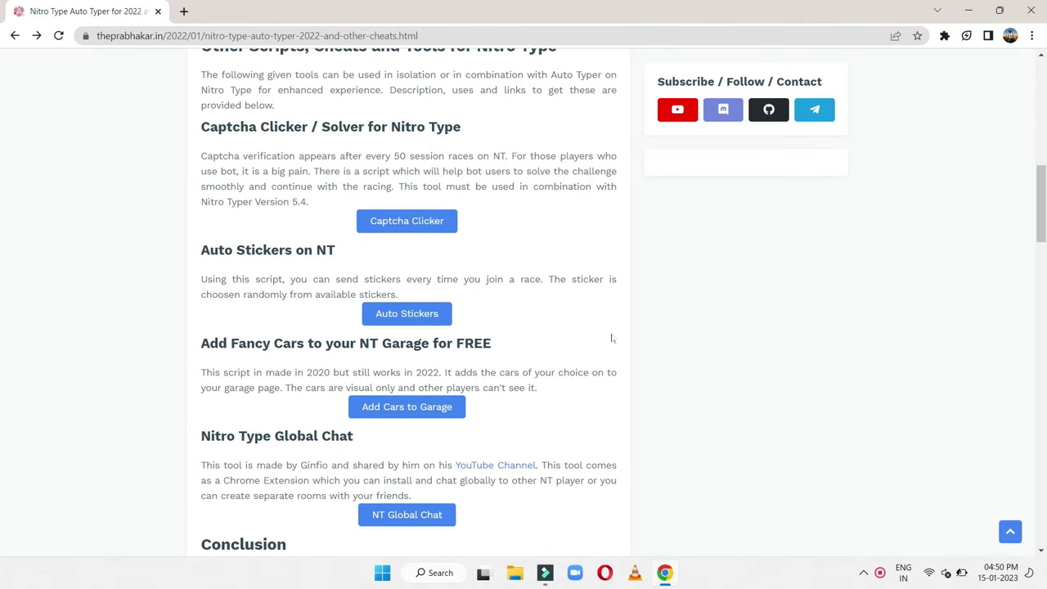
scroll(612, 338, "down", 1)
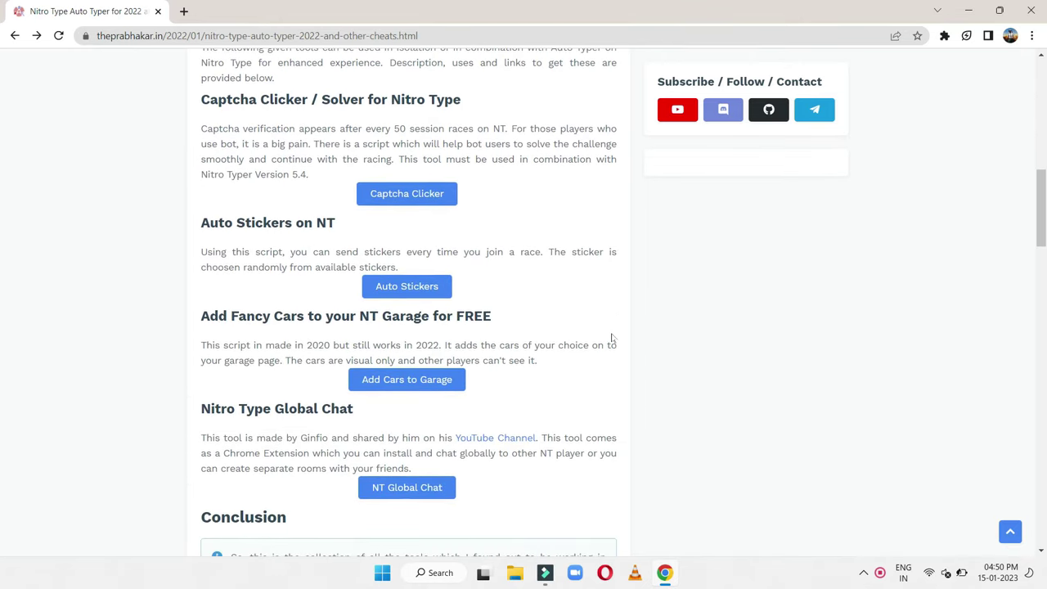
scroll(612, 338, "down", 1)
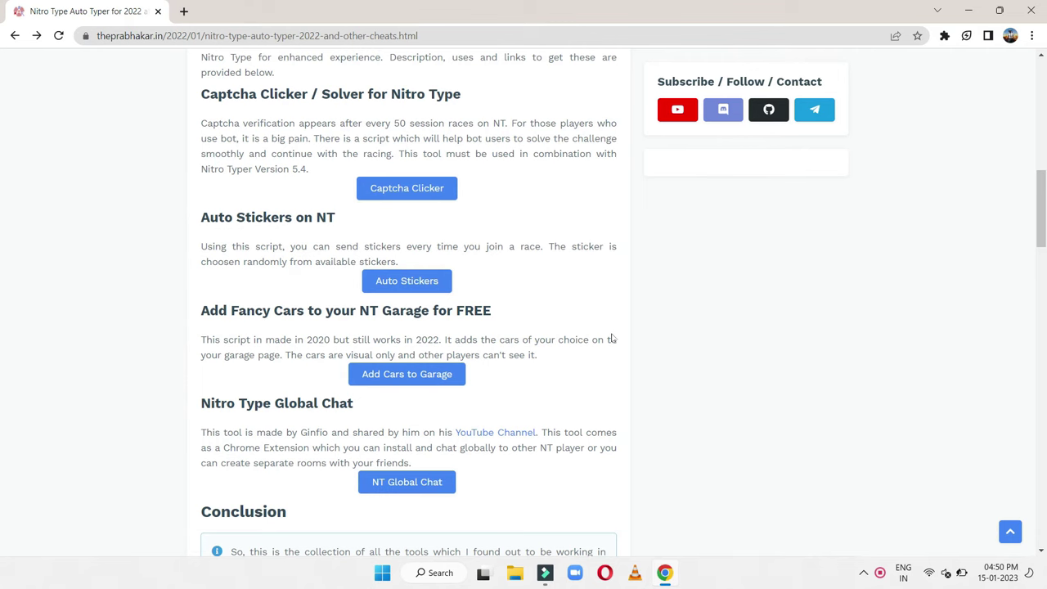